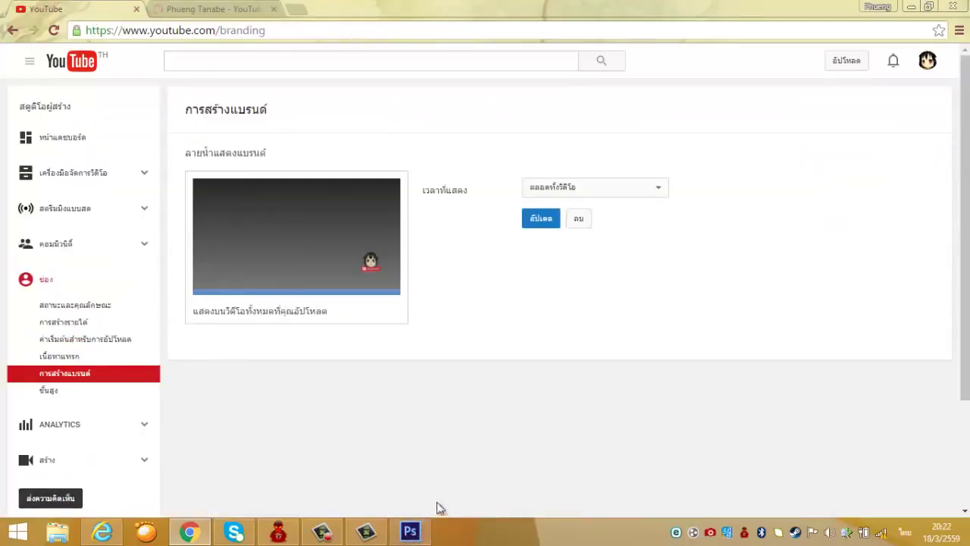
Step: Review the viewer's question and follow-up reply about video watermarks in the channel's discussion comments
left_click(188, 10)
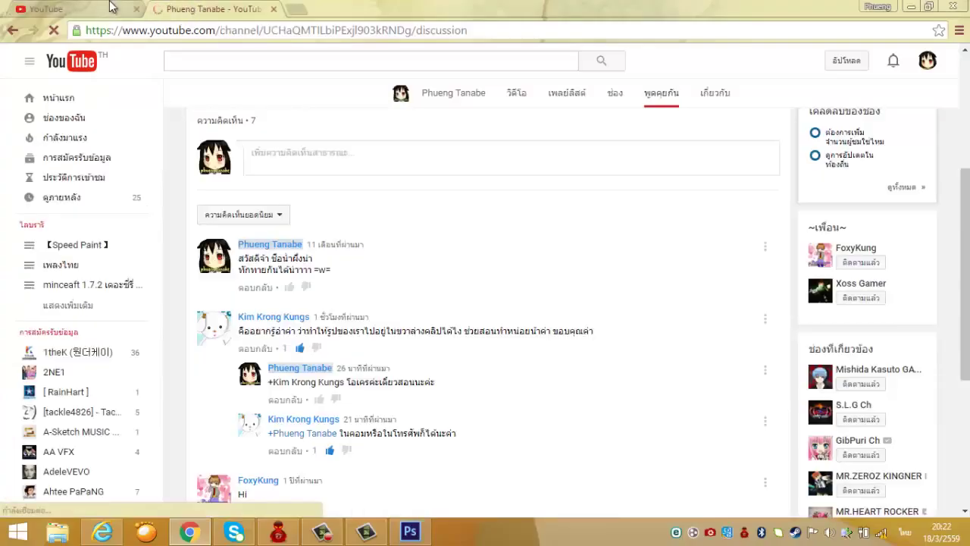
left_click(113, 11)
left_click(211, 9)
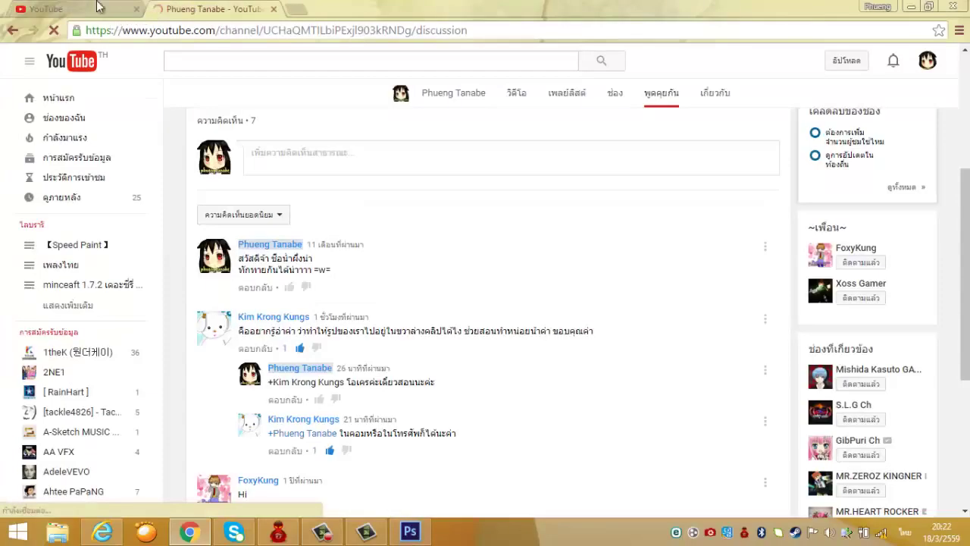
left_click(84, 10)
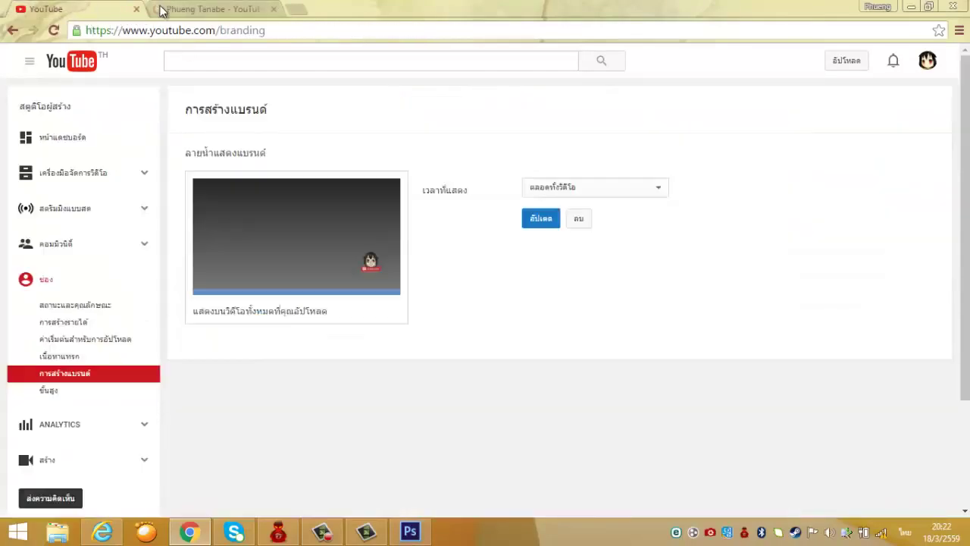
left_click(180, 9)
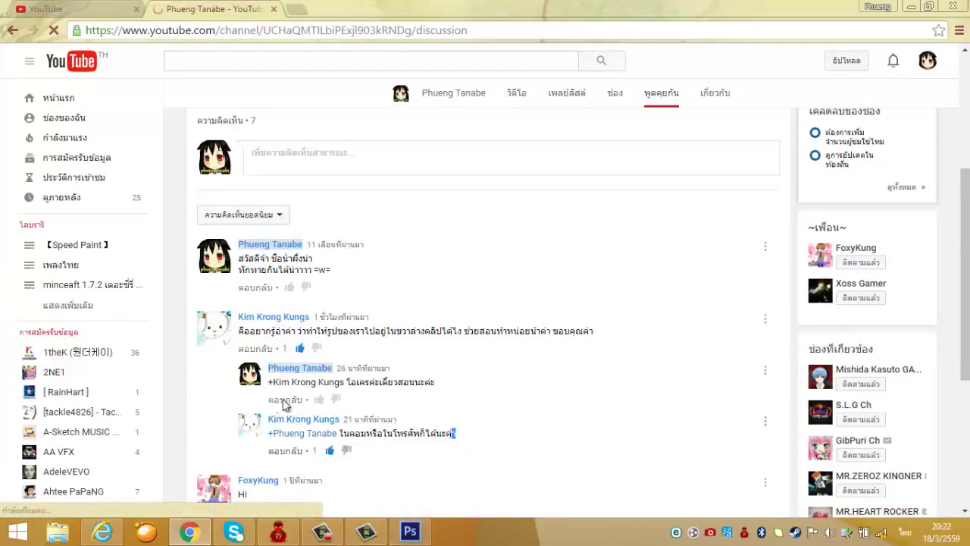
left_click_drag(379, 420, 472, 430)
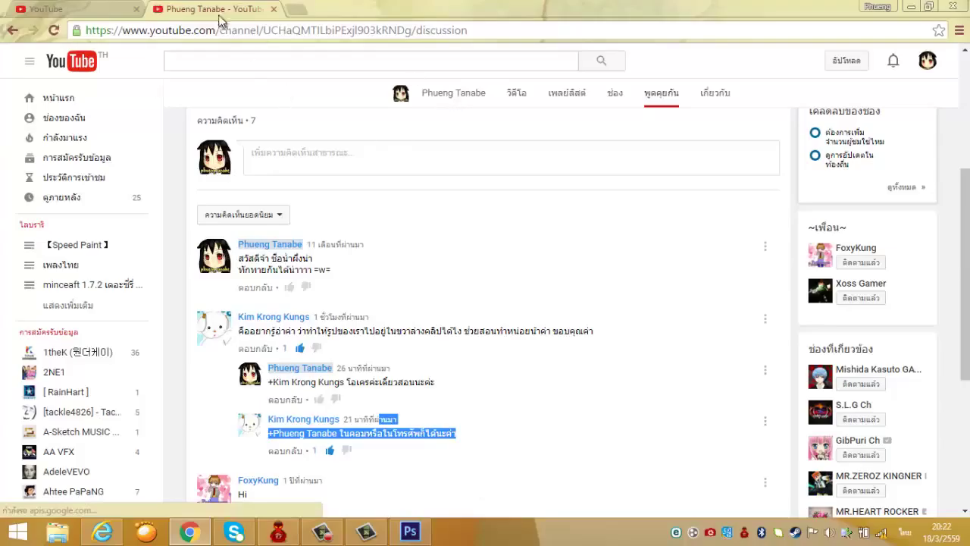
left_click(188, 136)
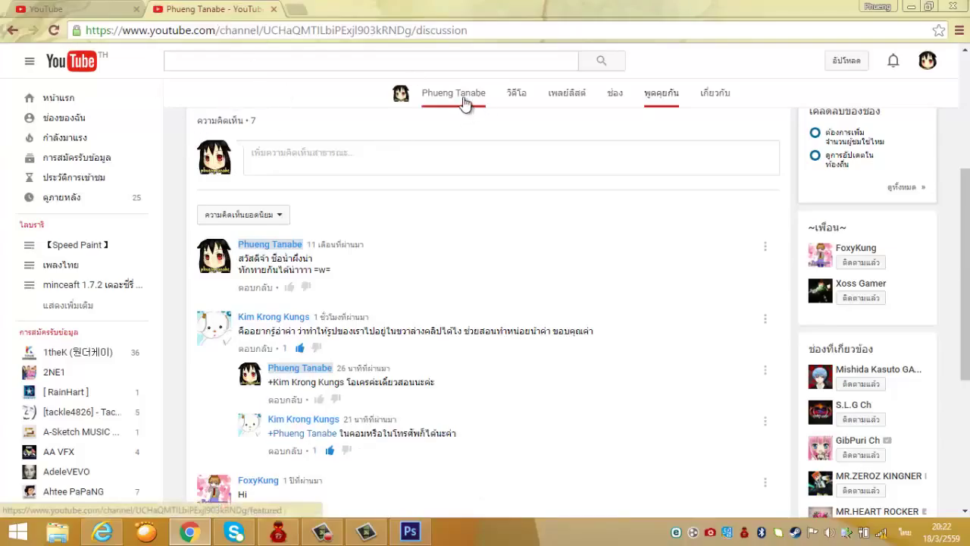
Step: Open the channel's uploaded videos list and place its browser tab ahead of the branding tab
left_click(518, 102)
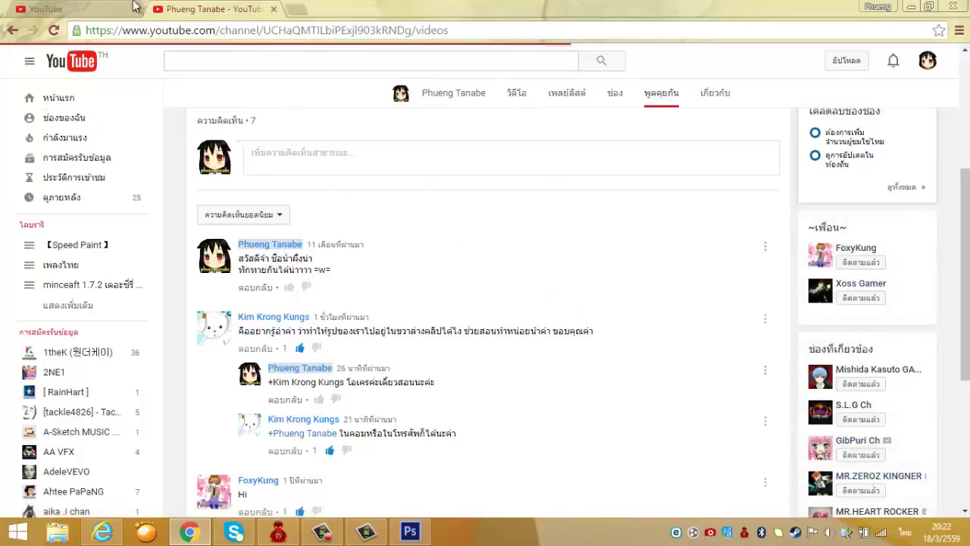
left_click(93, 8)
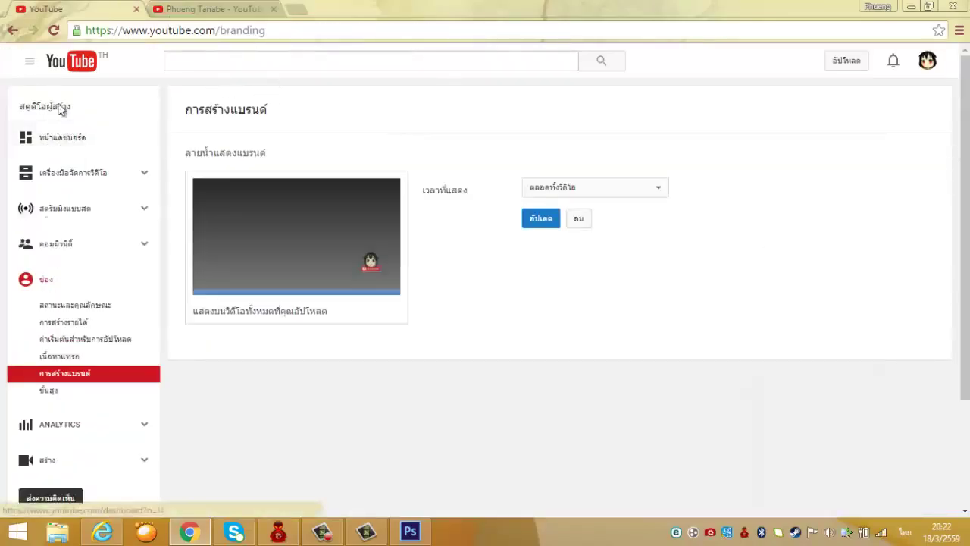
left_click(206, 9)
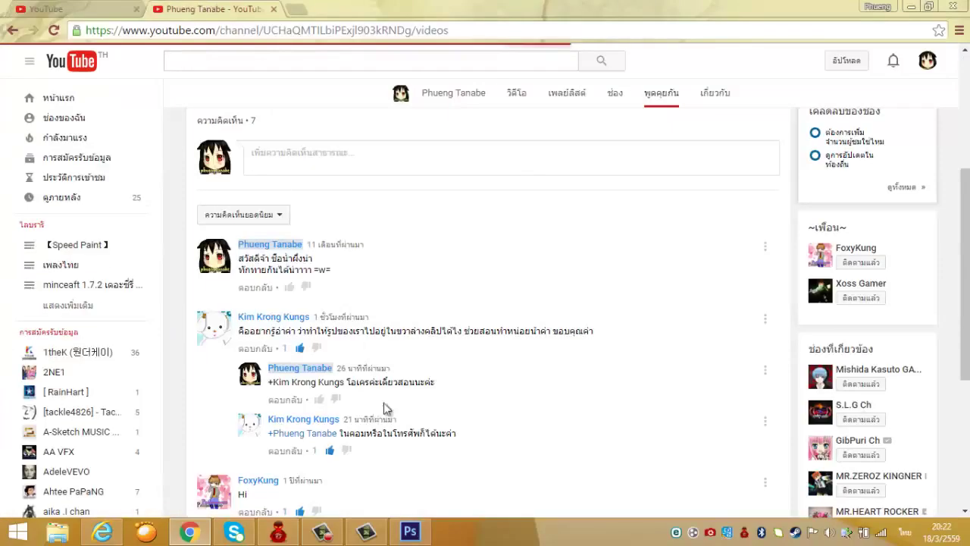
left_click_drag(62, 8, 204, 8)
left_click(75, 8)
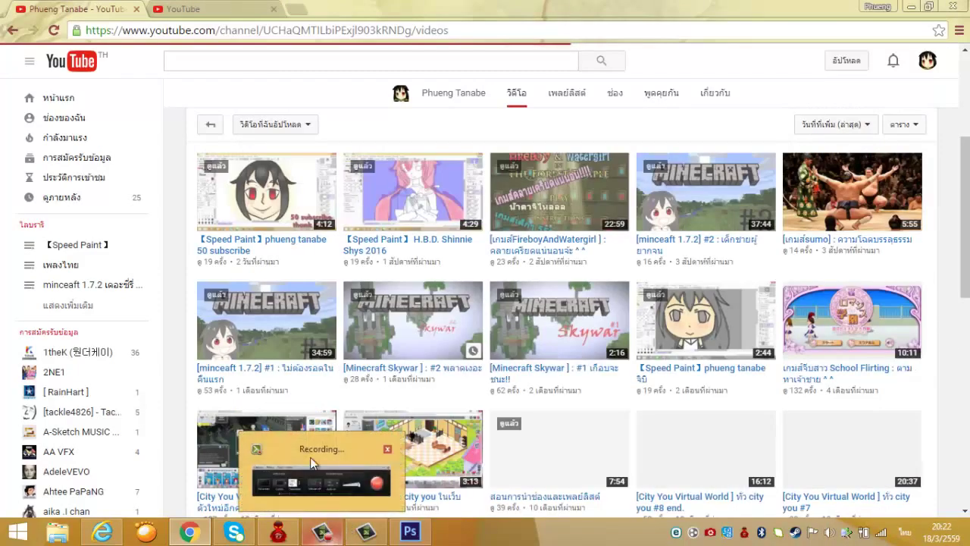
Step: Open the Speed Paint 50 subscribe video and pause it to inspect the watermark in the player's corner
left_click(248, 220)
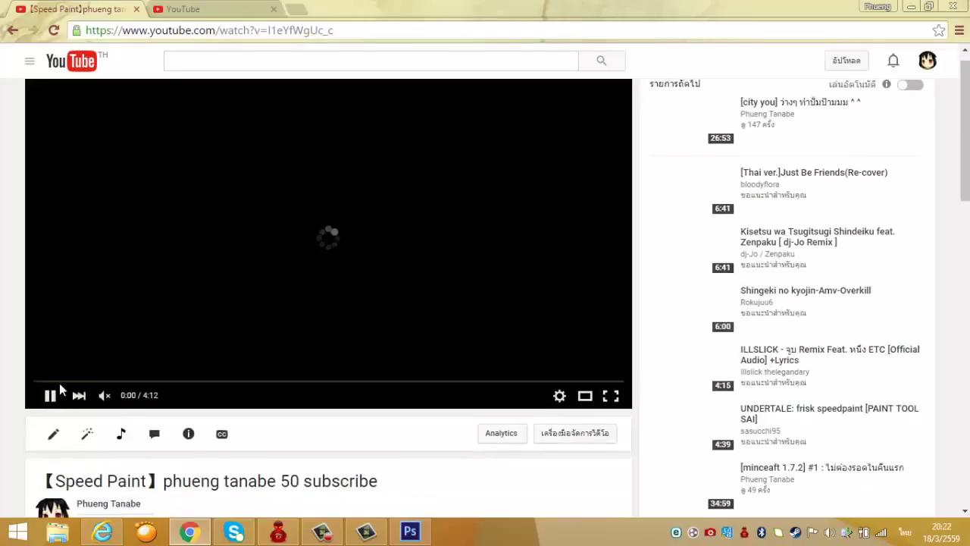
scroll(68, 379, "down", 1)
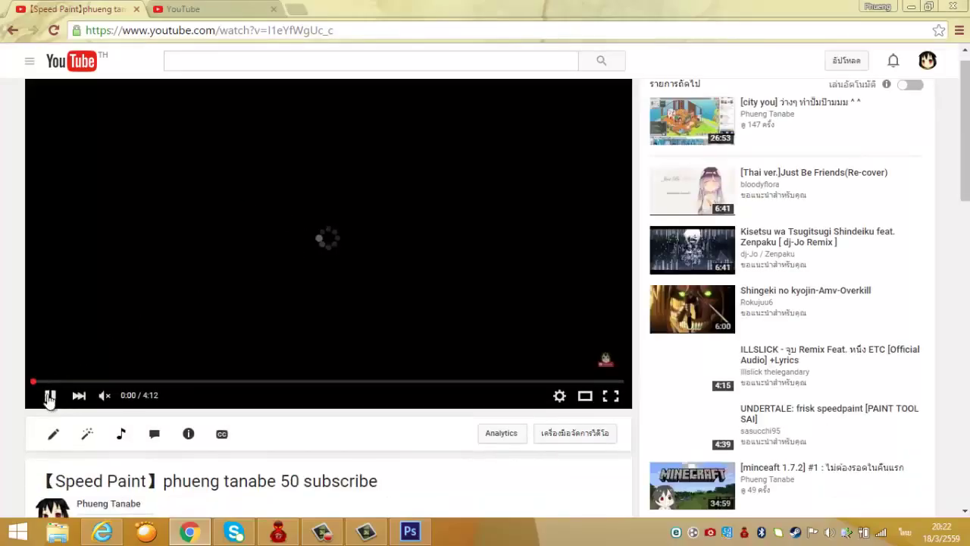
left_click(48, 396)
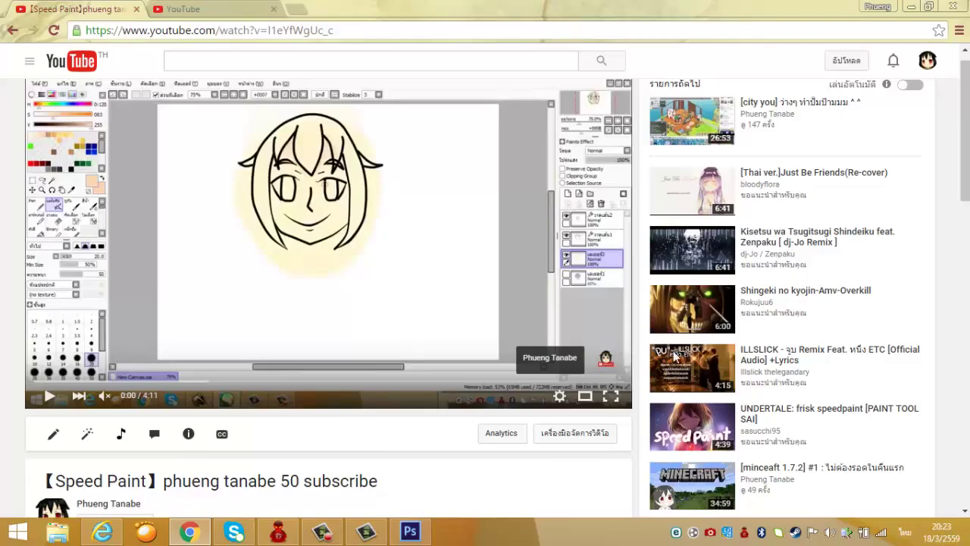
Step: Go to your own channel page and open its Video Manager
left_click(30, 64)
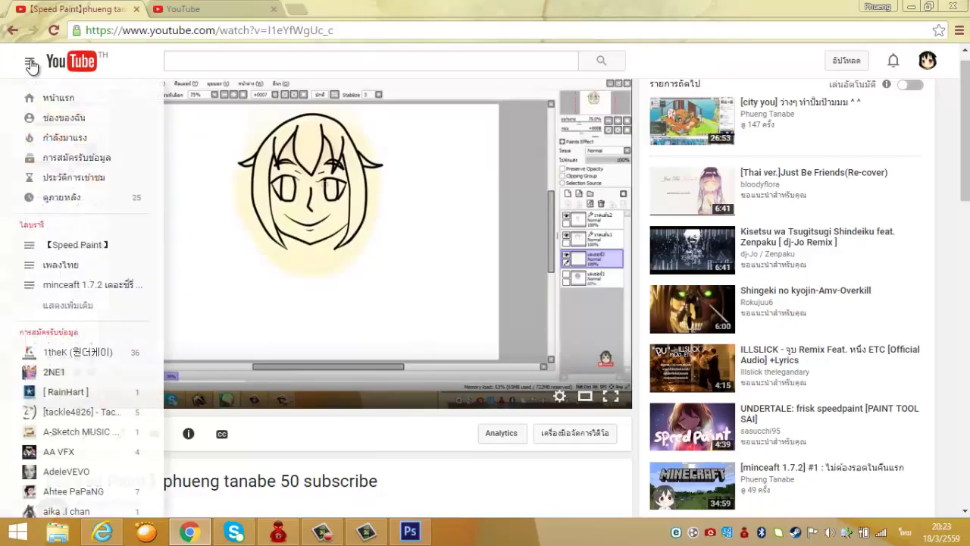
left_click(62, 122)
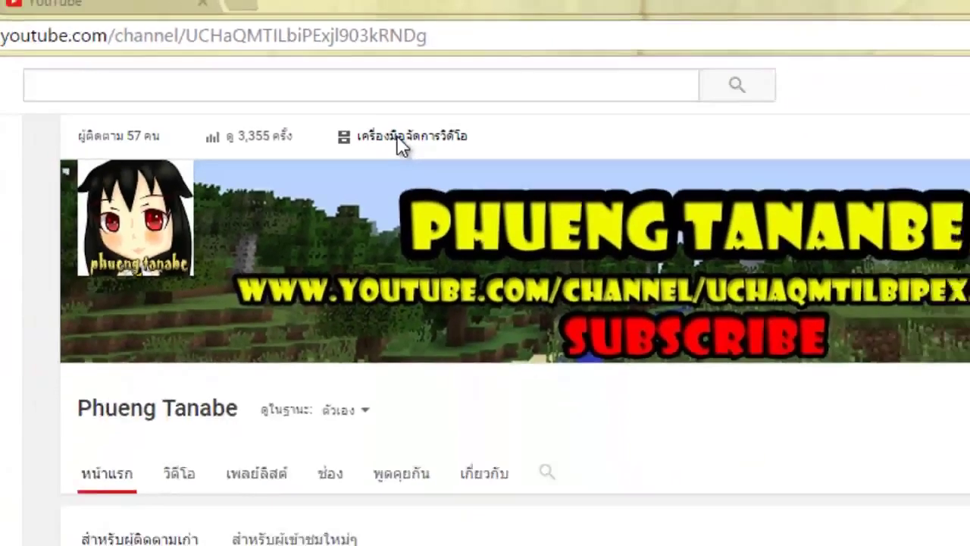
left_click(400, 141)
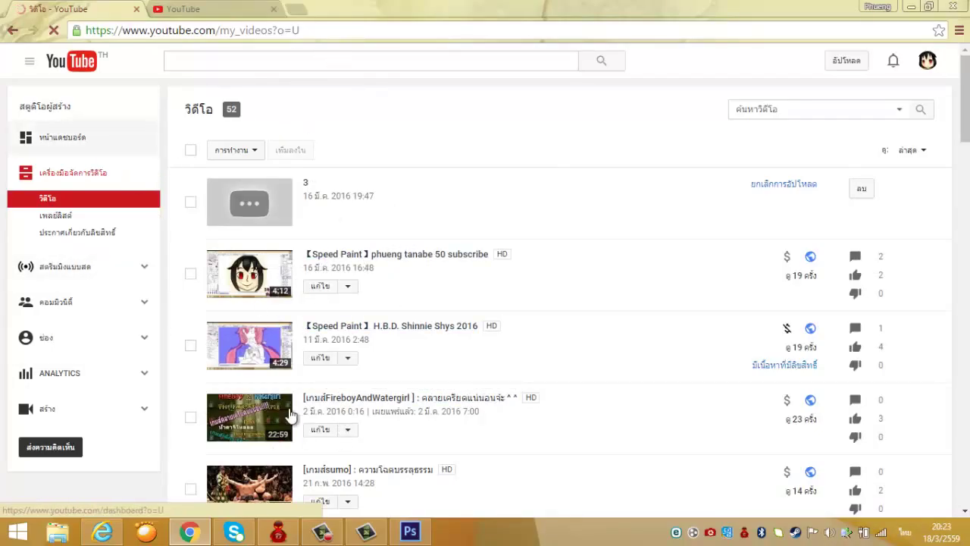
scroll(281, 401, "down", 3)
scroll(281, 401, "up", 3)
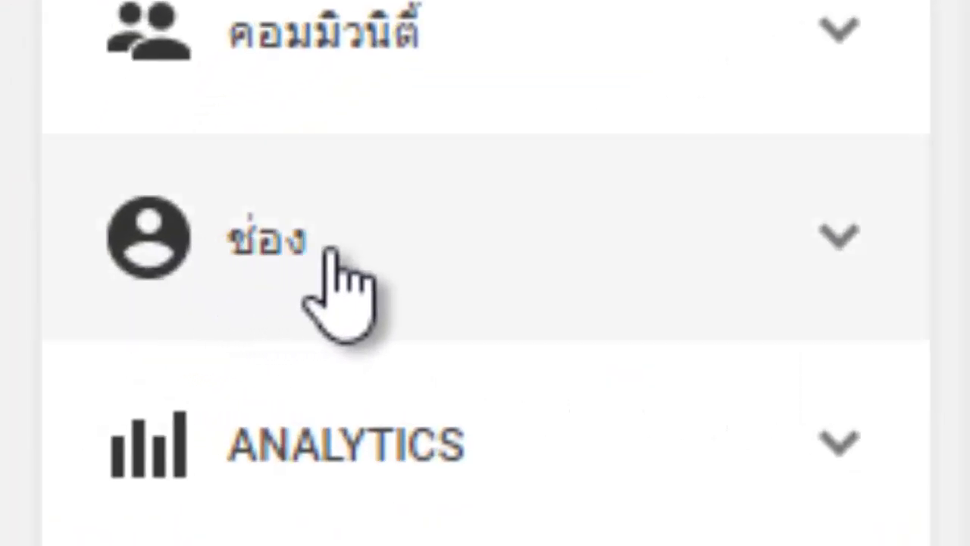
Step: Open the branding page (การสร้างแบรนด์) within the Creator Studio channel settings
left_click(834, 239)
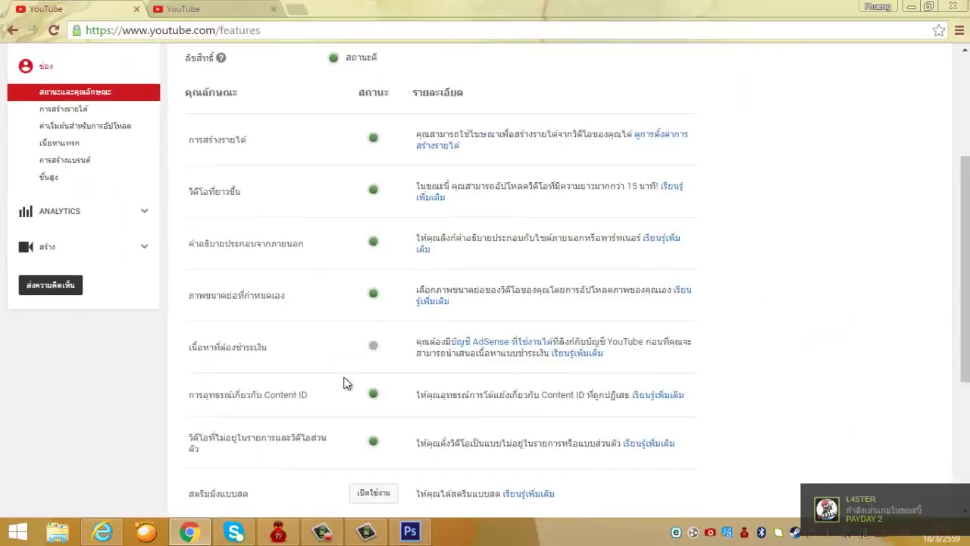
scroll(343, 389, "down", 3)
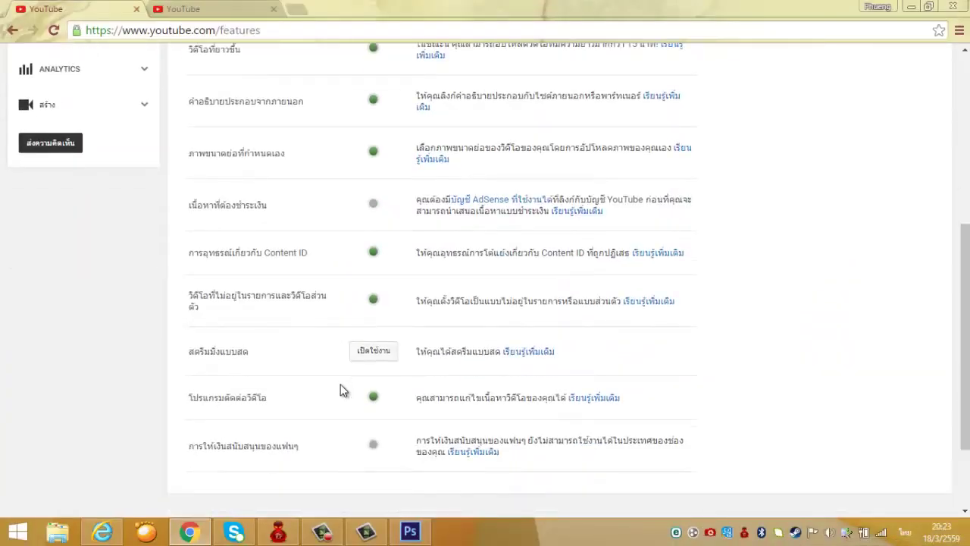
scroll(341, 294, "up", 5)
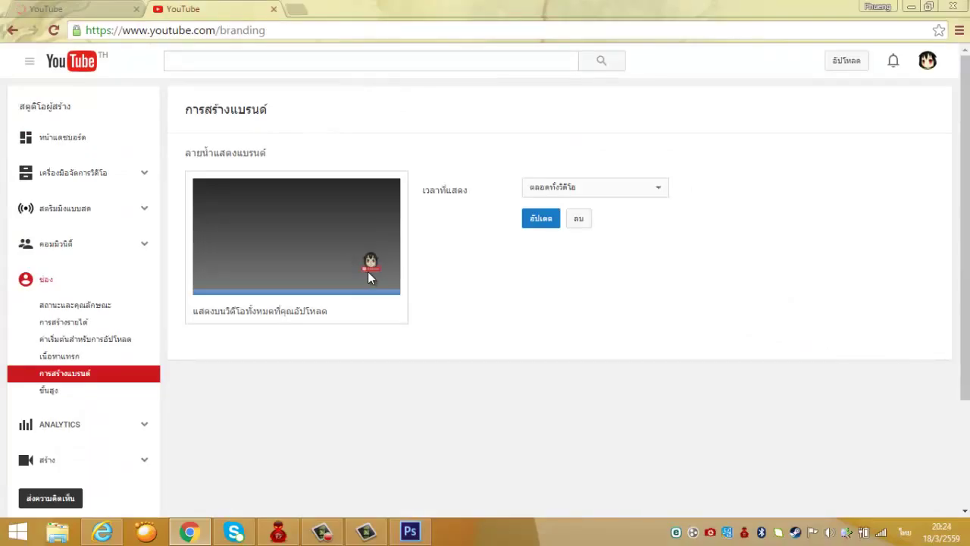
left_click(60, 10)
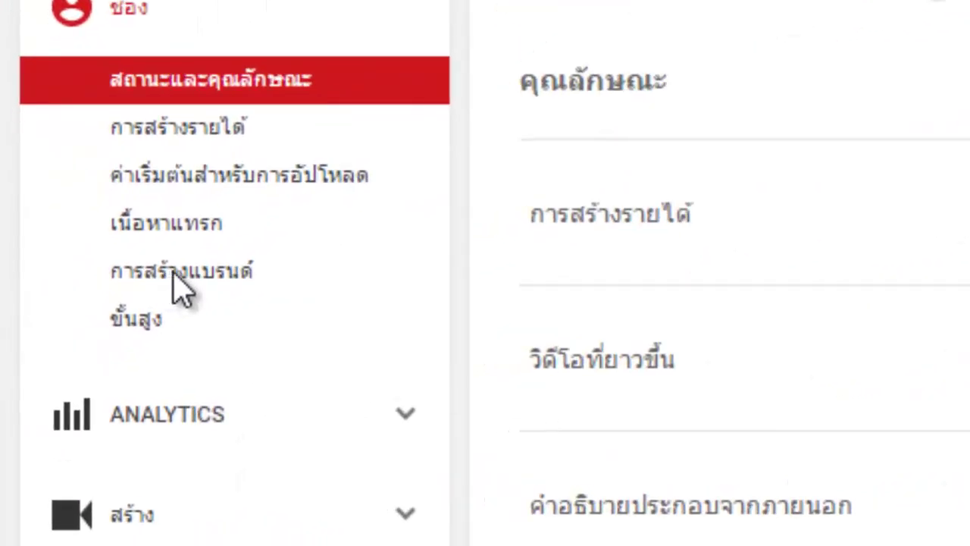
left_click(221, 288)
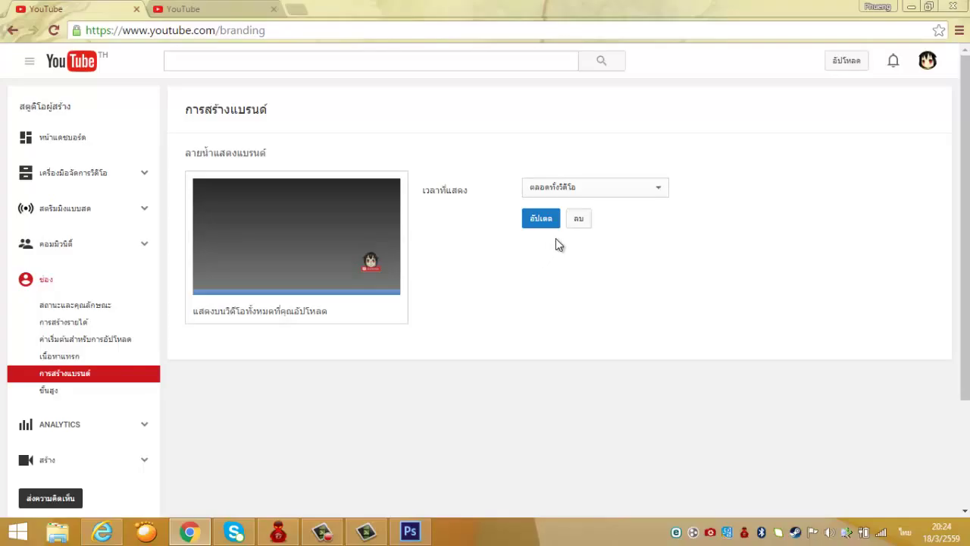
Step: Delete the existing branding watermark and start adding a new one
left_click(576, 219)
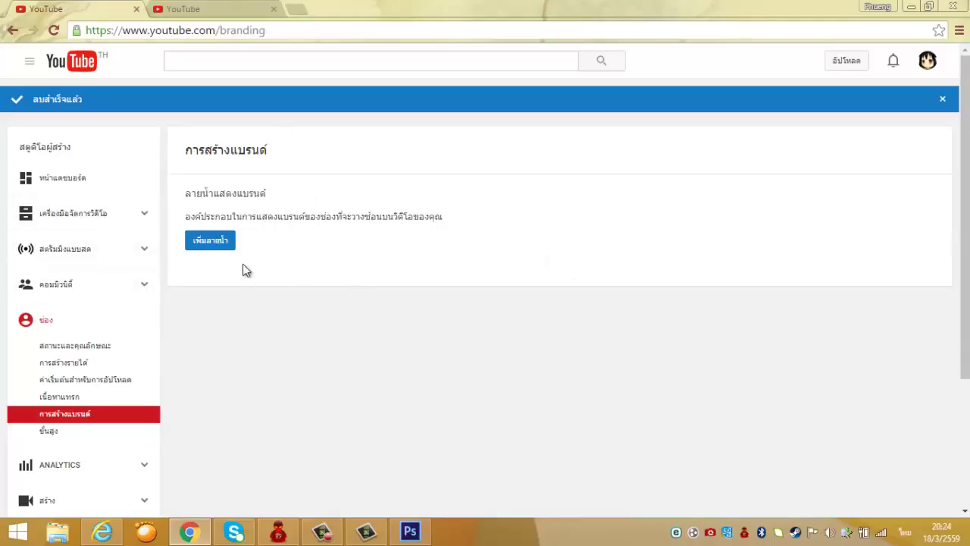
left_click(212, 242)
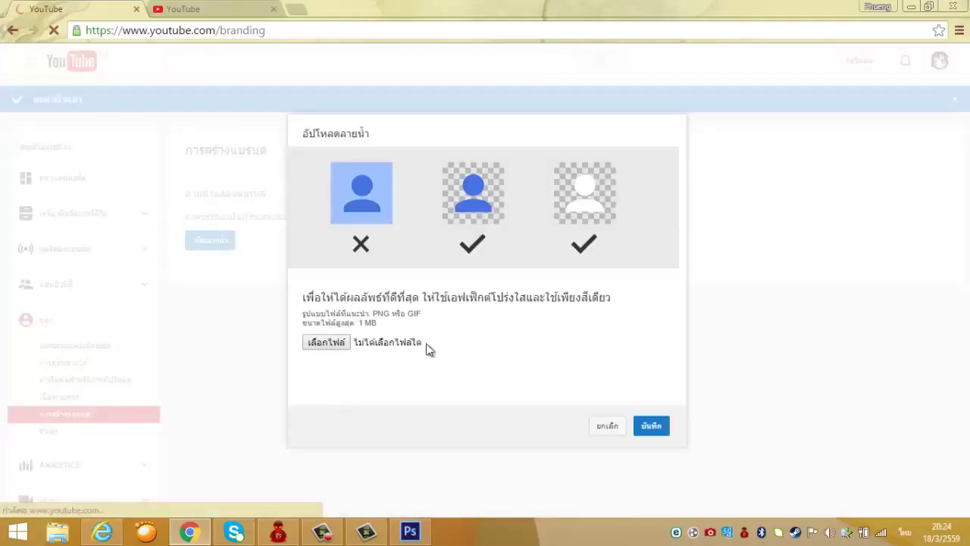
left_click(331, 350)
left_click_drag(328, 21, 933, 28)
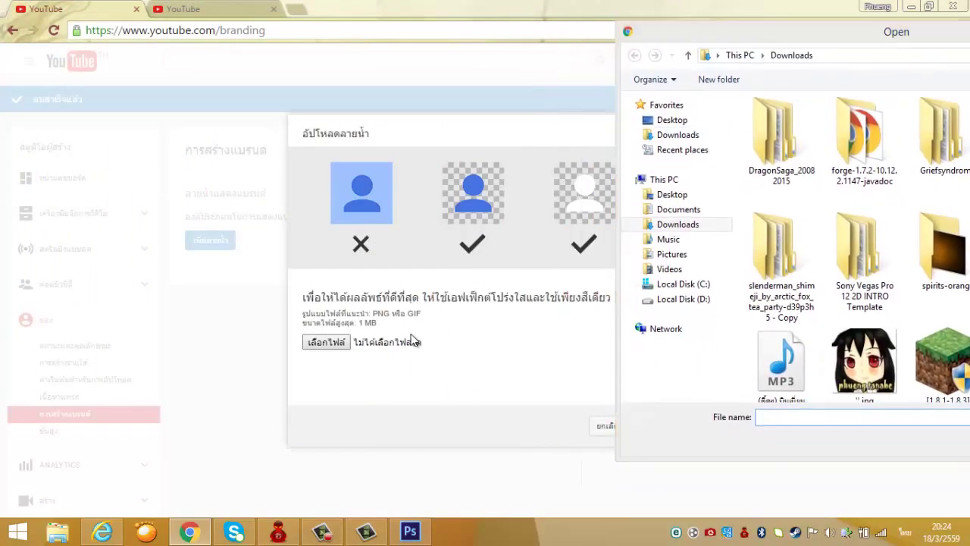
left_click_drag(773, 31, 566, 31)
left_click(954, 30)
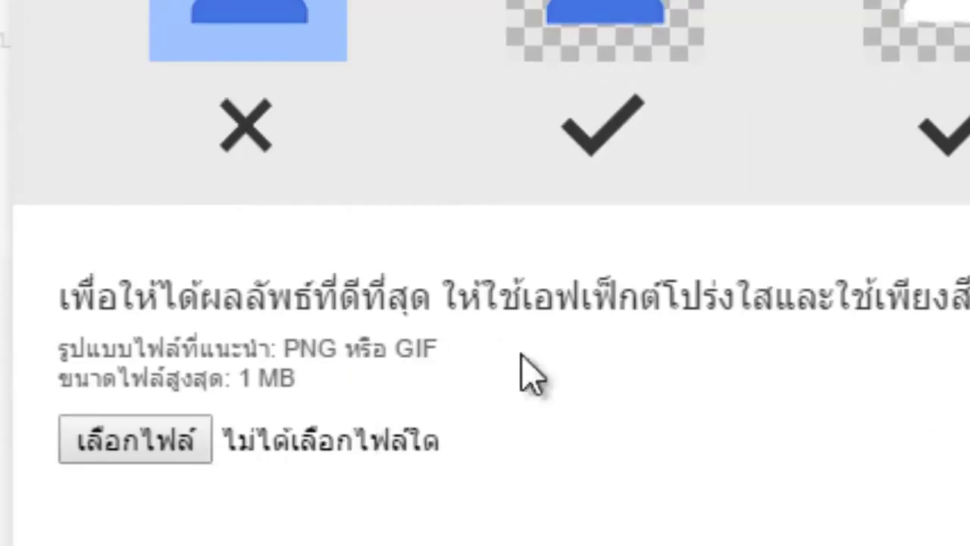
Step: Upload มาสคอต.jpg from the Downloads folder as the new watermark and save it
left_click(191, 464)
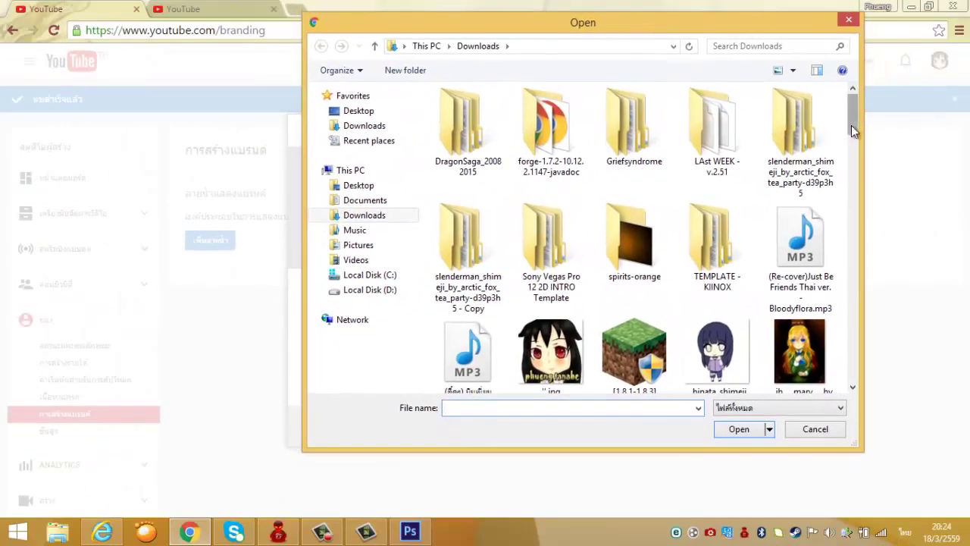
left_click_drag(853, 130, 831, 372)
left_click(648, 306)
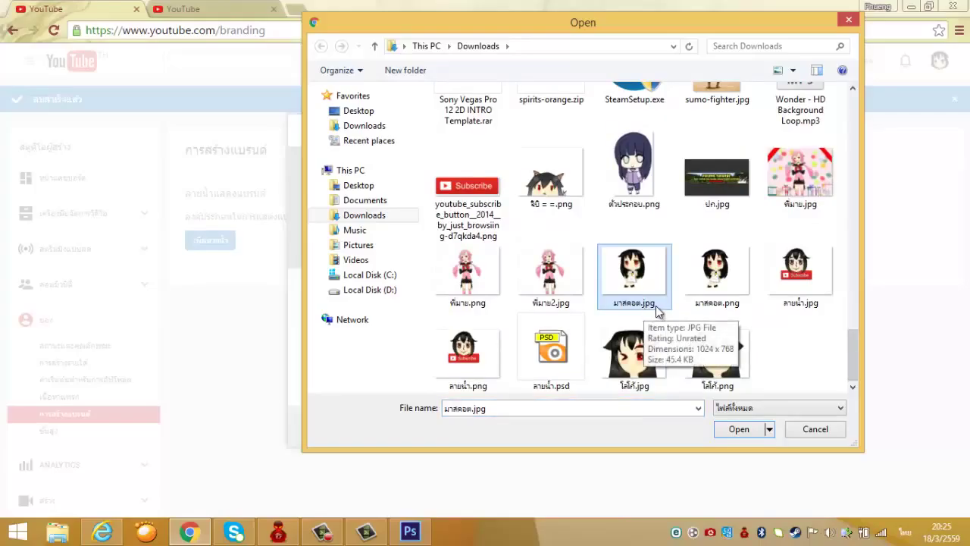
double_click(652, 305)
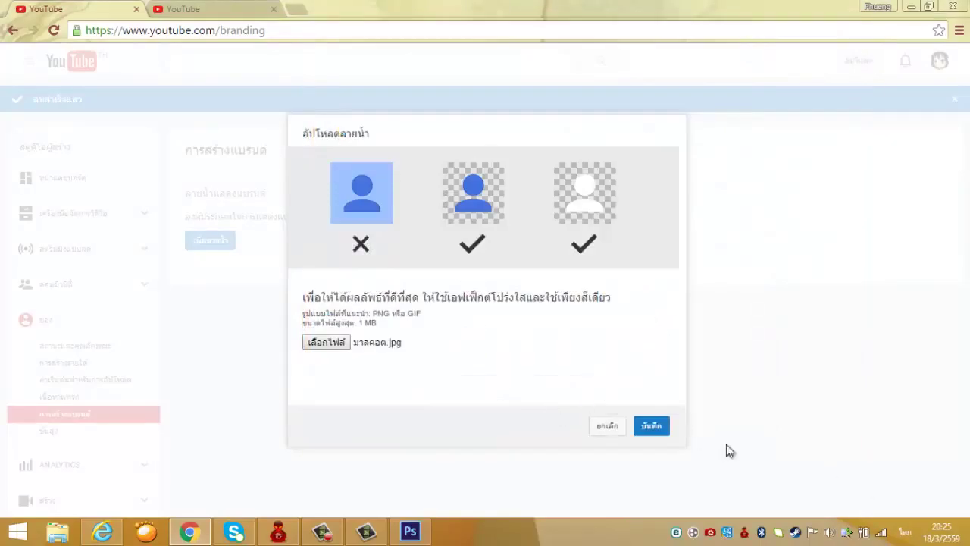
left_click(649, 428)
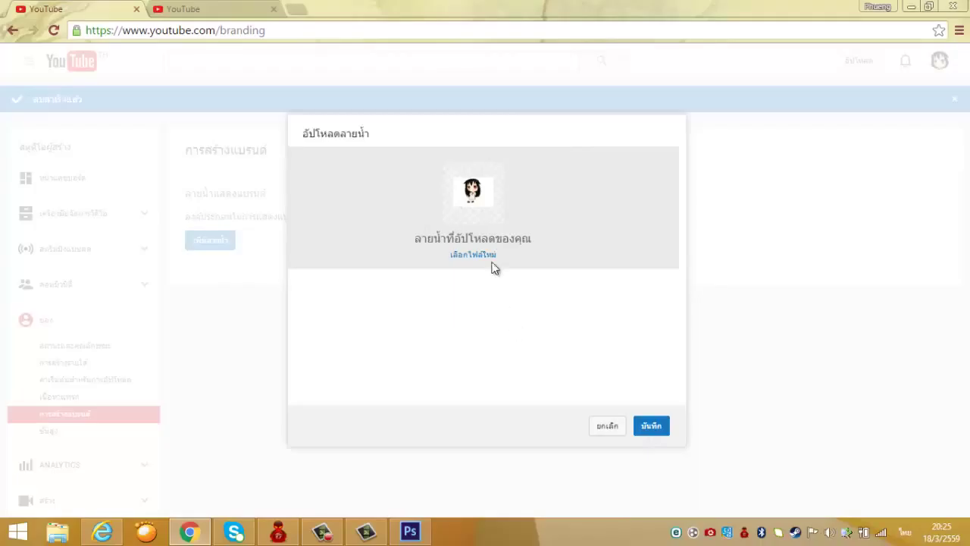
left_click(649, 425)
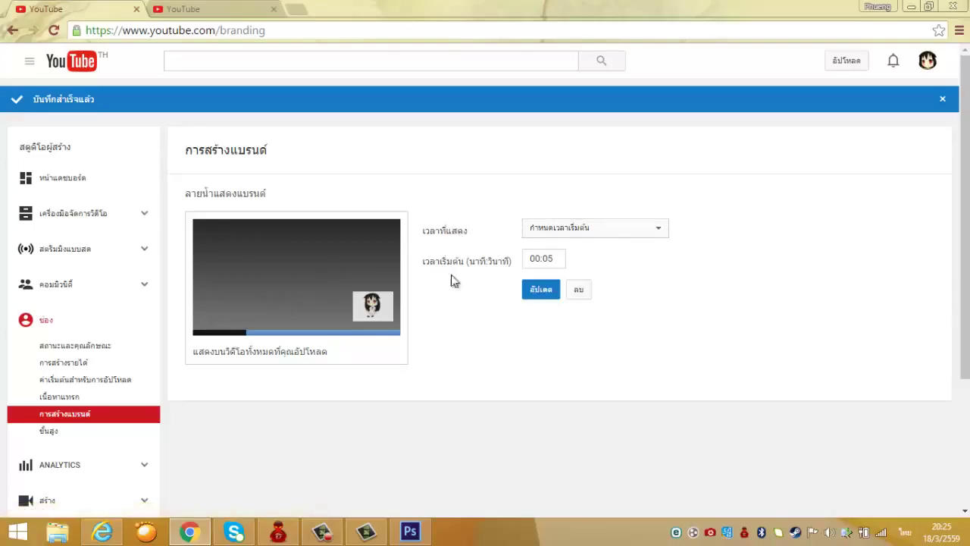
Step: Try the end-of-video display time for the watermark, and set it to the entire video (ตลอดทั้งวิดีโอ)
left_click(623, 228)
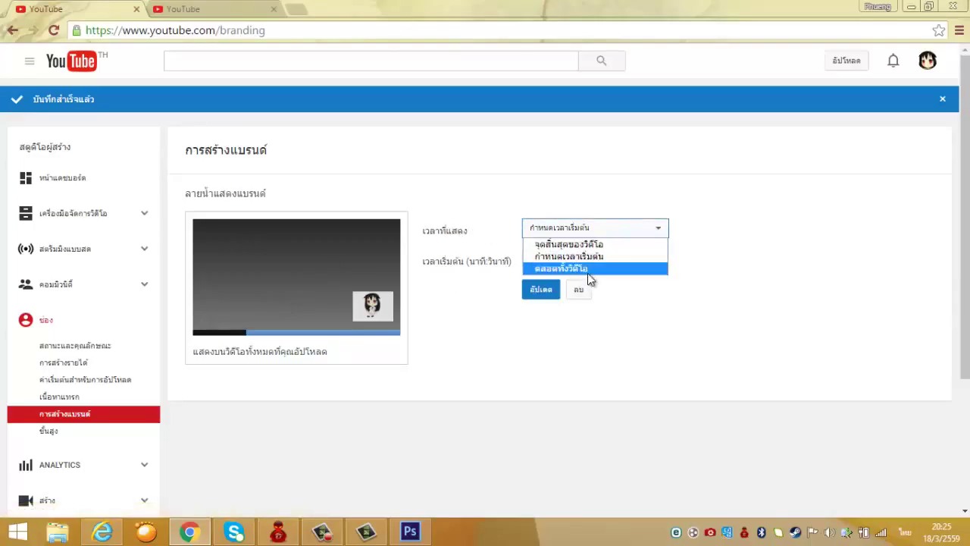
left_click(588, 272)
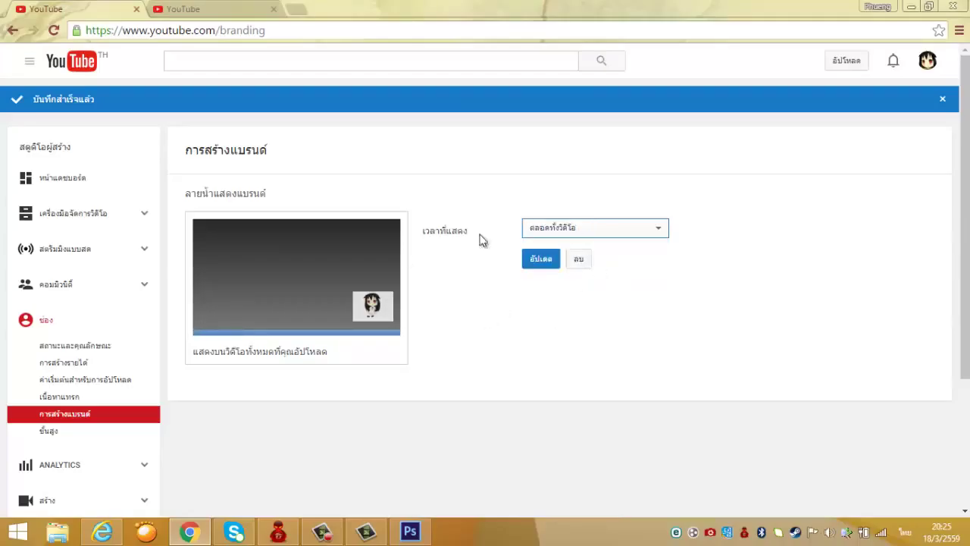
left_click(654, 228)
left_click(628, 242)
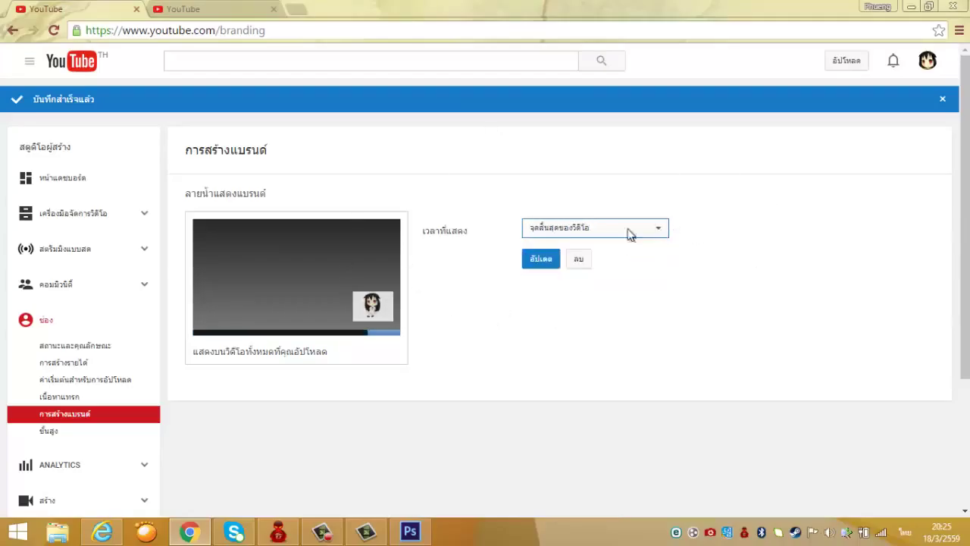
left_click(596, 232)
left_click(568, 271)
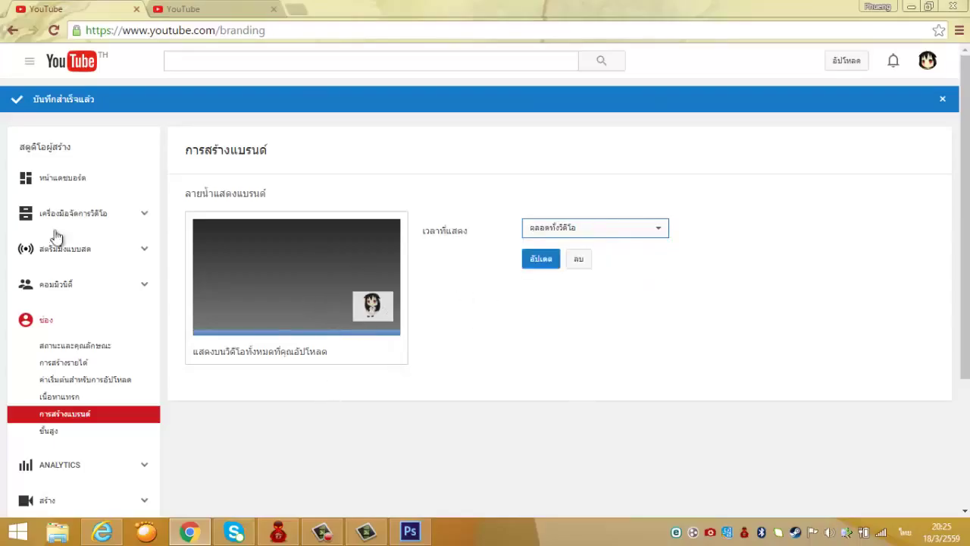
Step: Apply the entire-video display time (ตลอดทั้งวิดีโอ) to the watermark and dismiss the notice
left_click(535, 260)
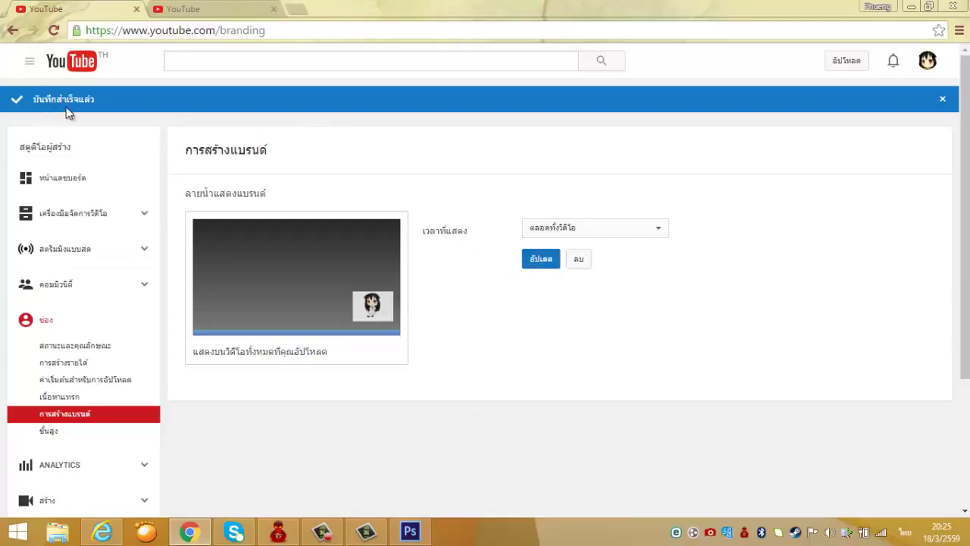
left_click(942, 99)
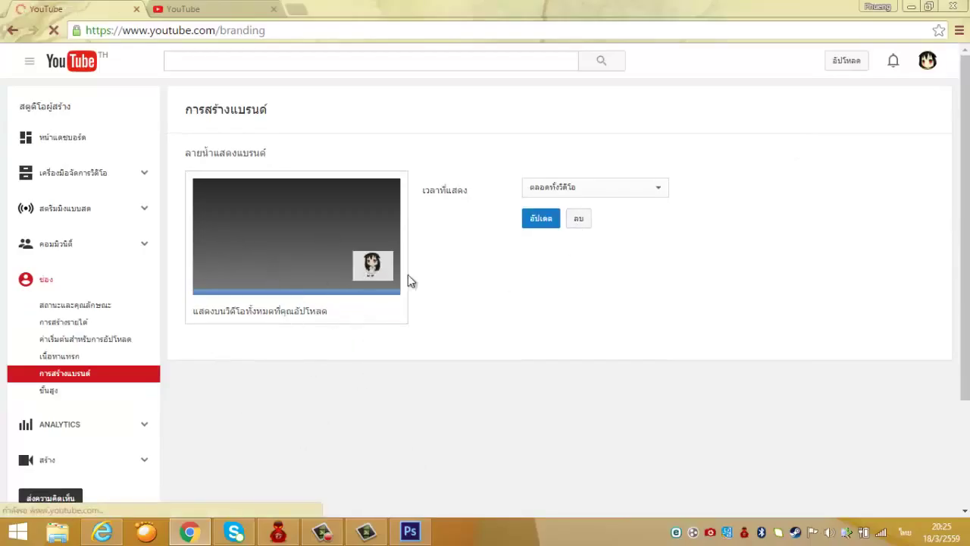
Step: Replace the deleted watermark by uploading มาสคอต.png from the Downloads folder and saving it
left_click(223, 242)
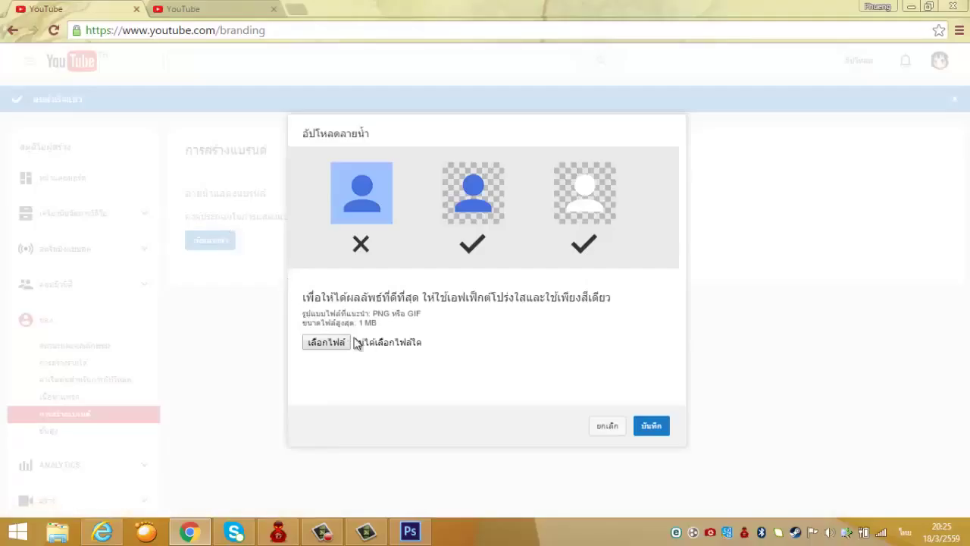
left_click_drag(392, 317, 391, 315)
left_click(346, 342)
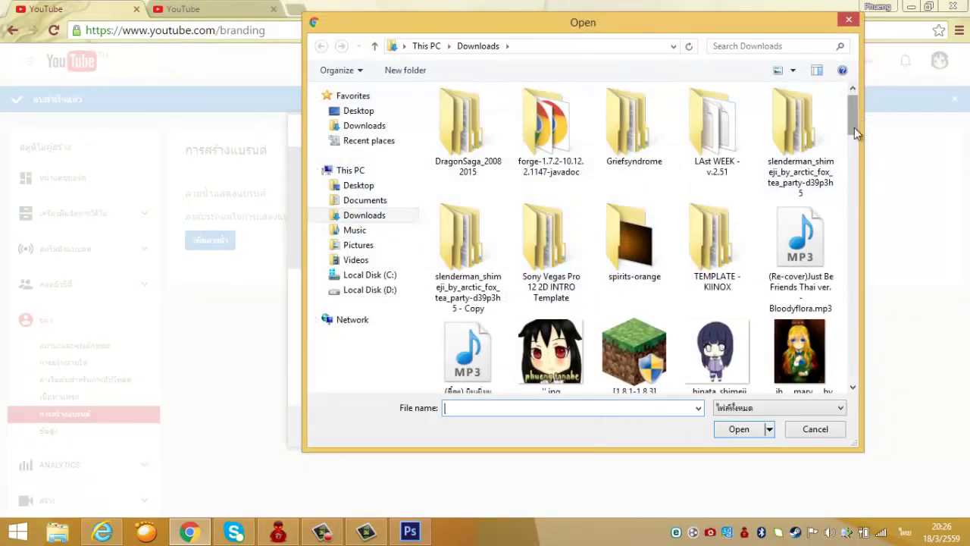
left_click_drag(854, 128, 864, 357)
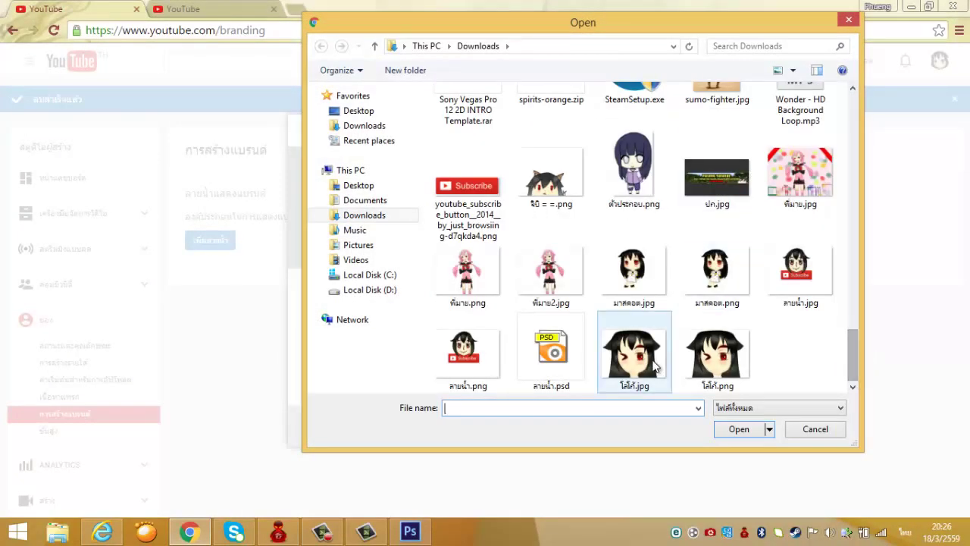
double_click(715, 290)
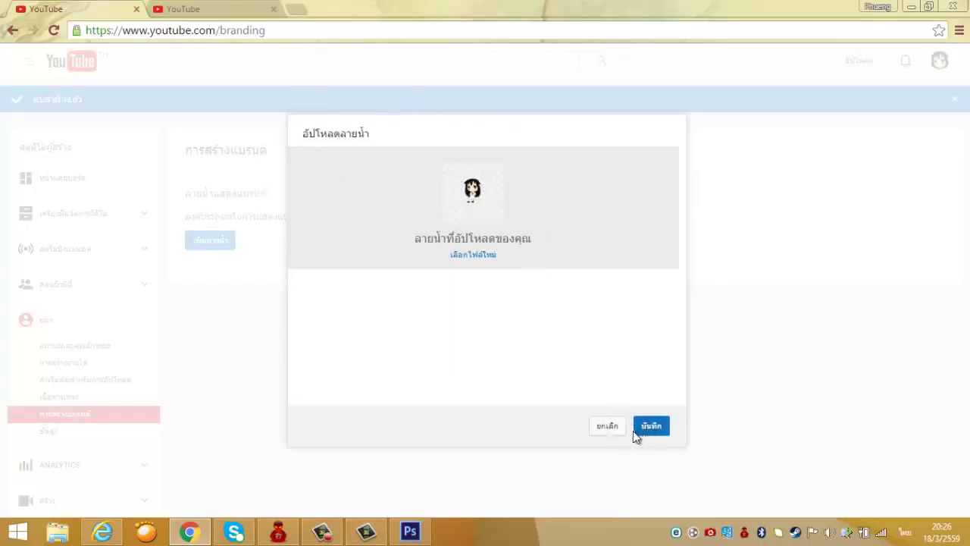
left_click(654, 431)
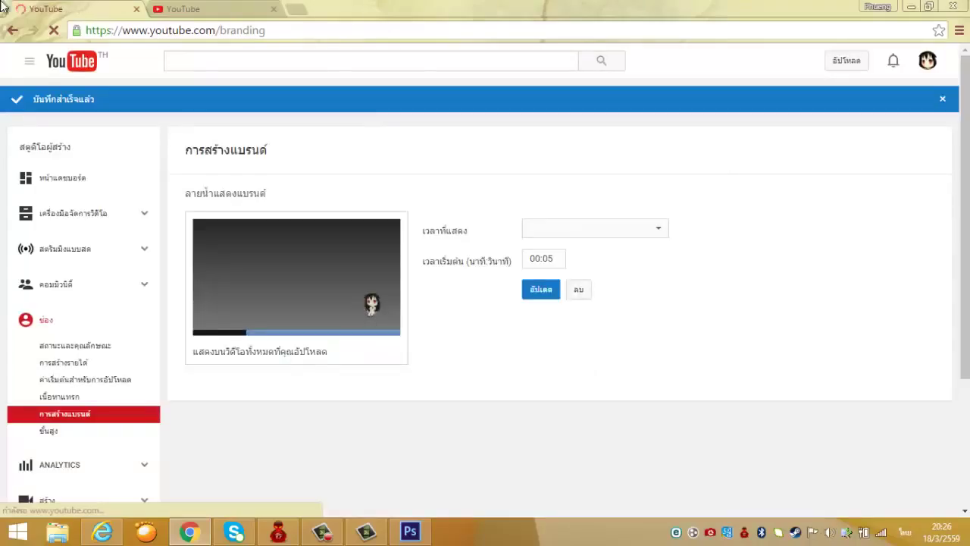
Step: Set the มาสคอต.png watermark's display time to ตลอดทั้งวิดีโอ, update it and dismiss the notice
left_click(574, 229)
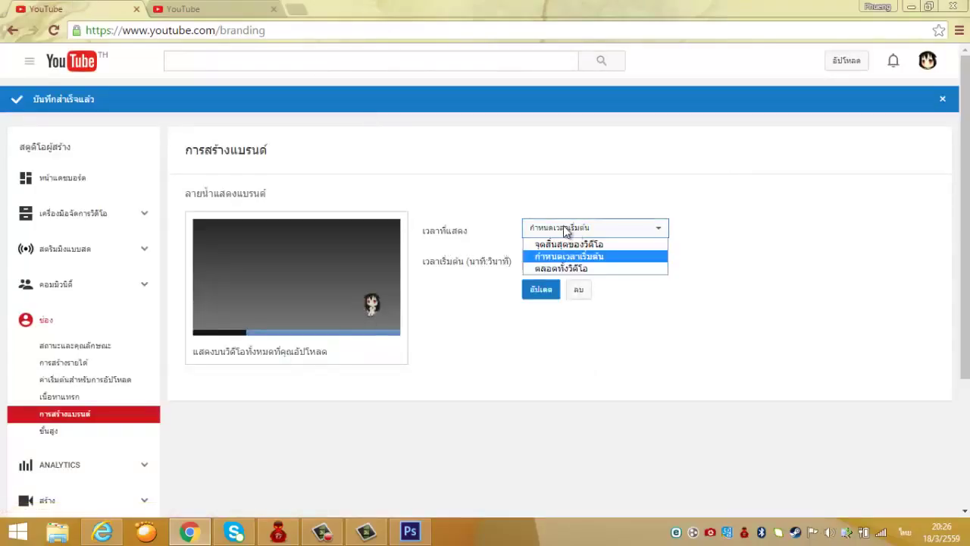
left_click(568, 269)
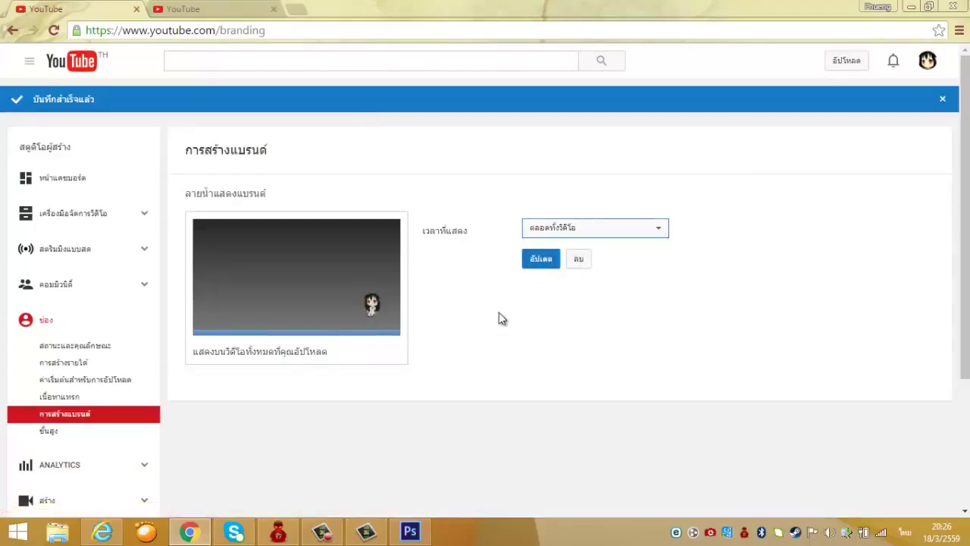
left_click(525, 265)
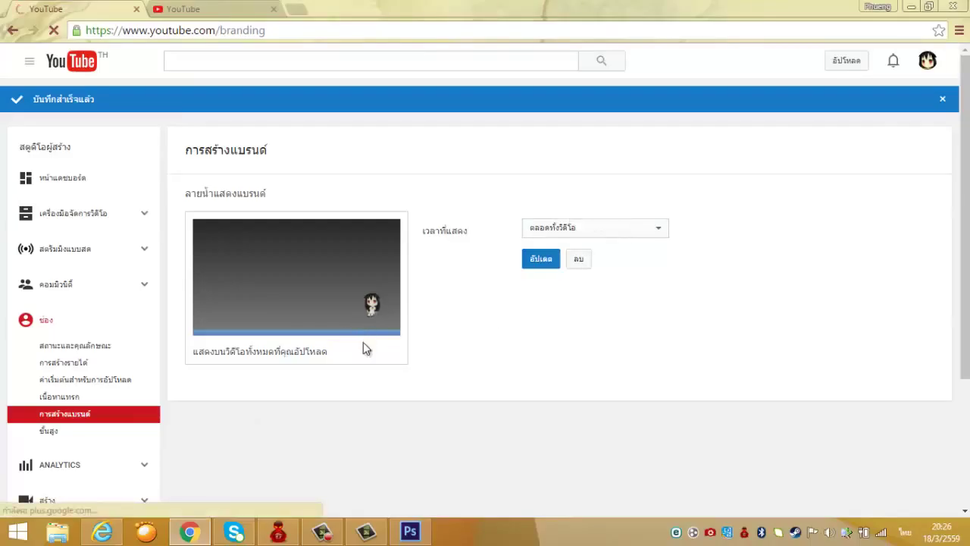
left_click(943, 99)
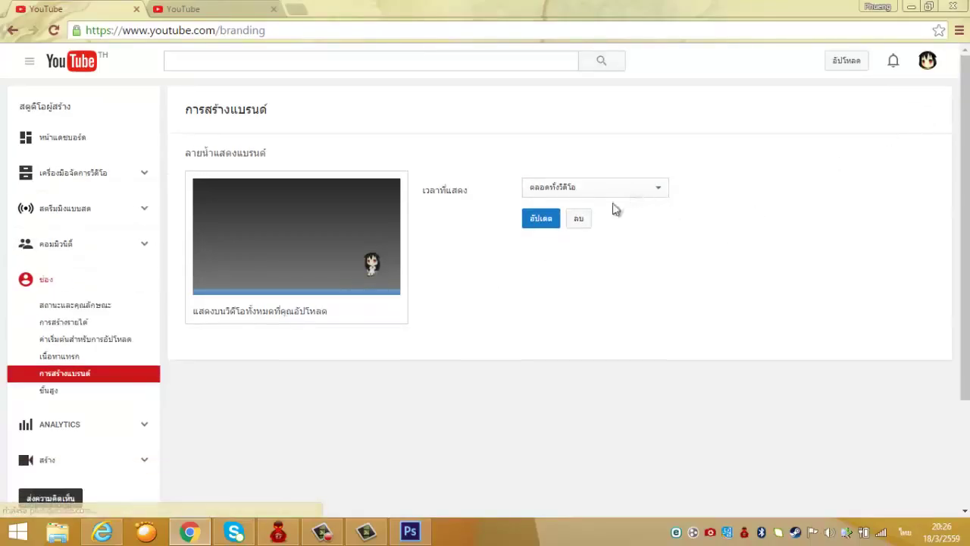
Step: Delete the มาสคอต.png watermark and start adding another one
left_click(578, 221)
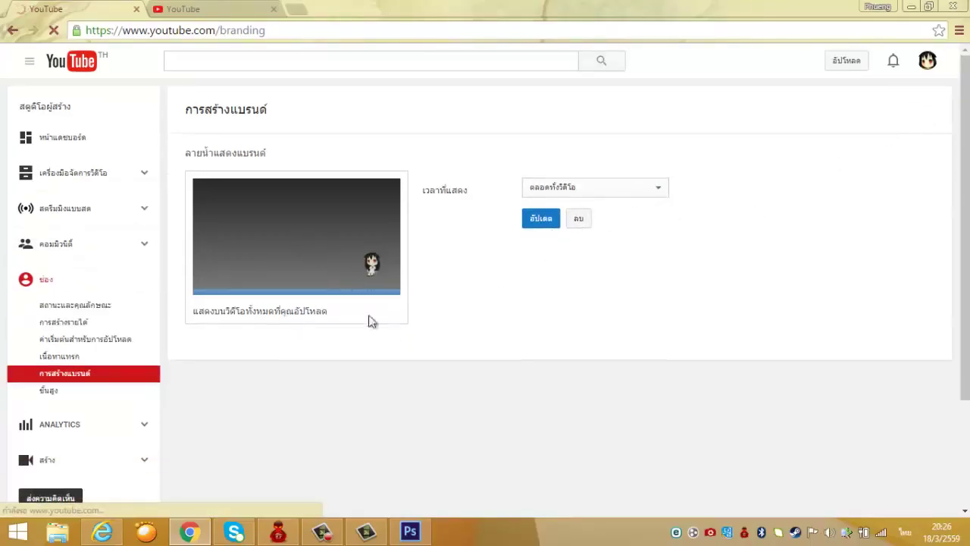
left_click(212, 242)
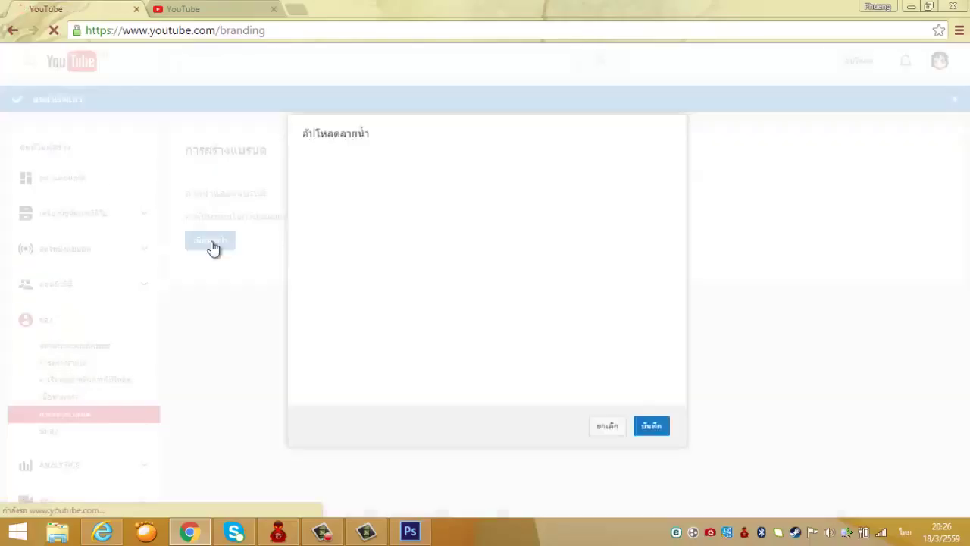
left_click(227, 246)
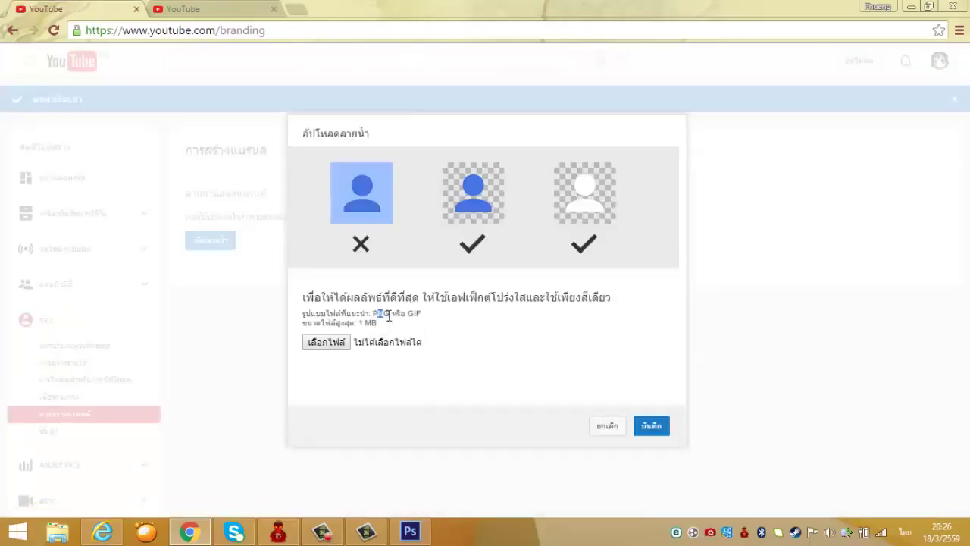
Step: Try จิบิ = =.png from the Downloads folder as the watermark to preview its background, and cancel the upload
left_click(335, 342)
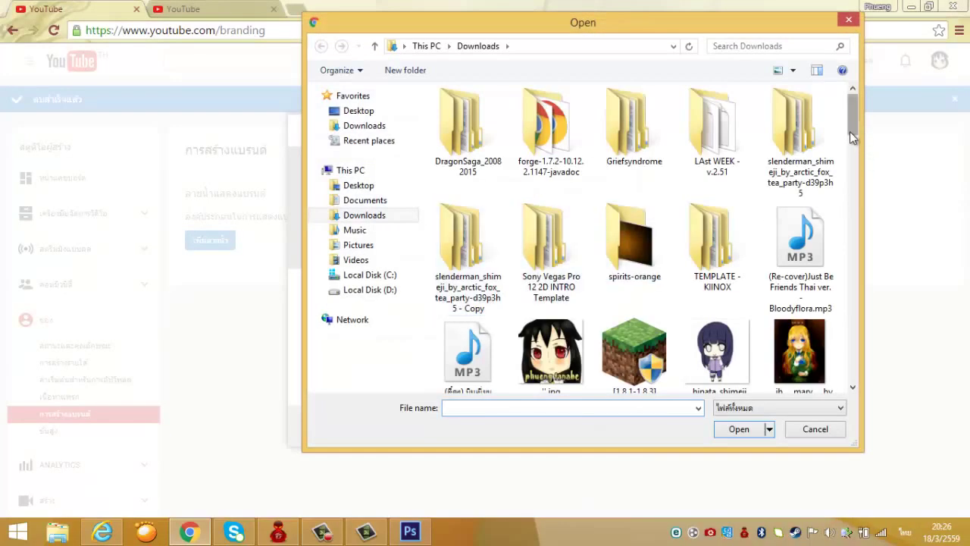
left_click_drag(850, 131, 810, 358)
left_click(565, 194)
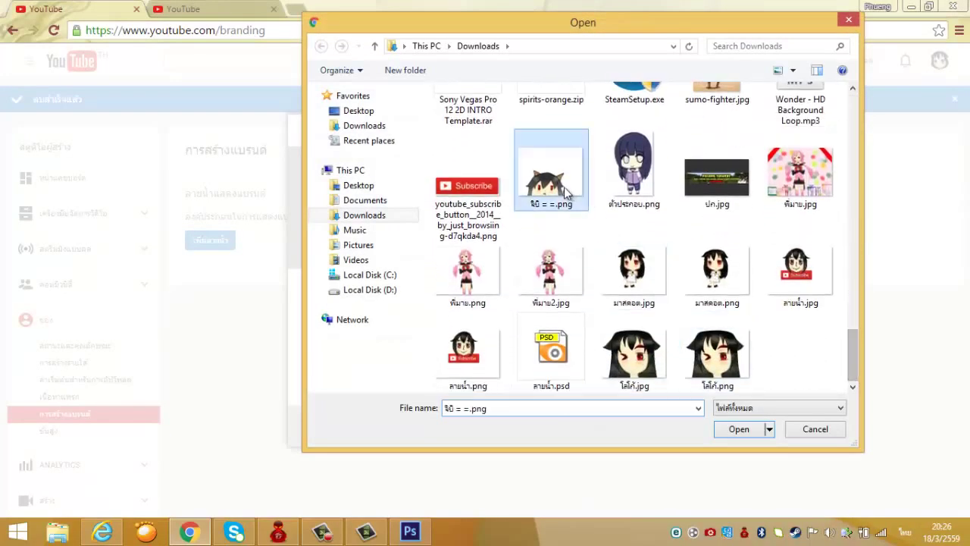
double_click(565, 193)
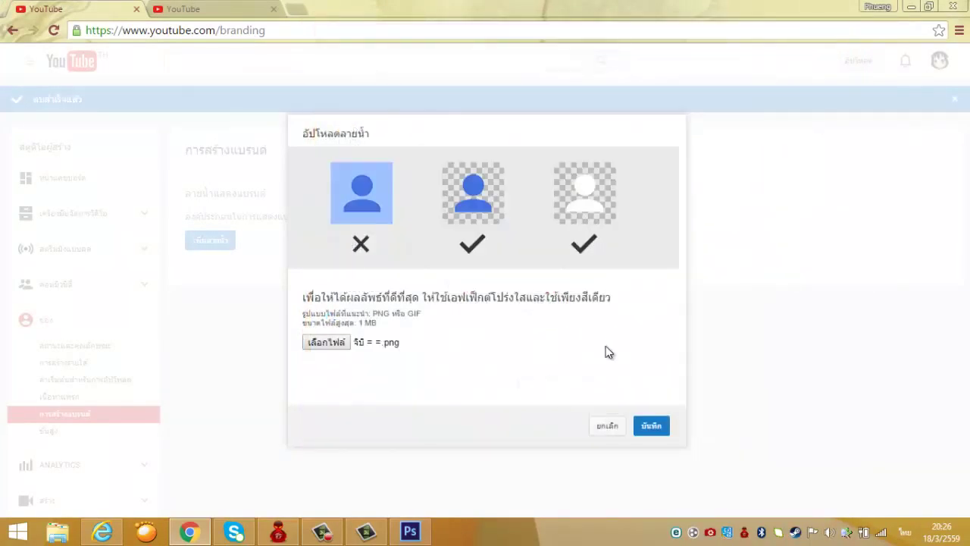
left_click(661, 429)
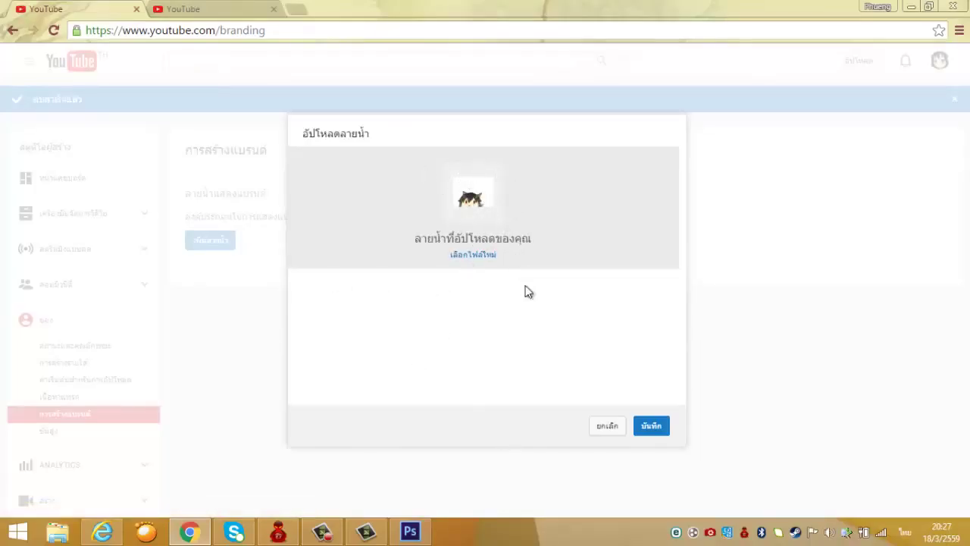
left_click_drag(529, 292, 505, 306)
left_click(518, 254)
left_click(596, 424)
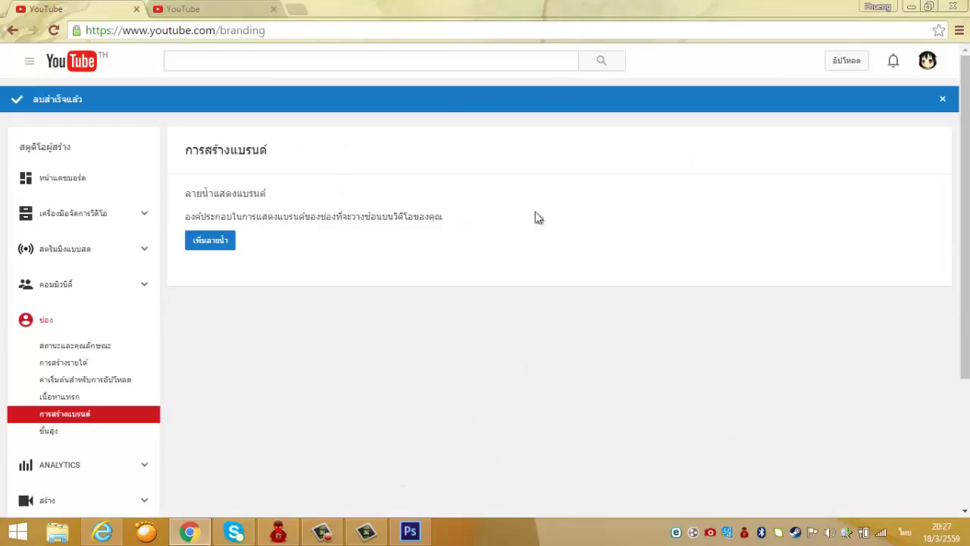
Step: Switch to Photoshop and open จิบิ = =.png from the Downloads folder
left_click(410, 532)
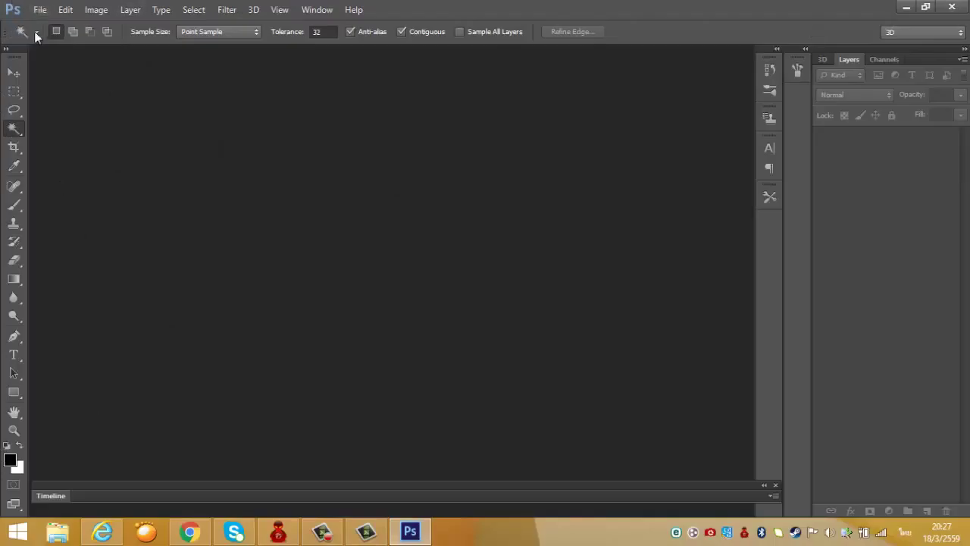
left_click(40, 10)
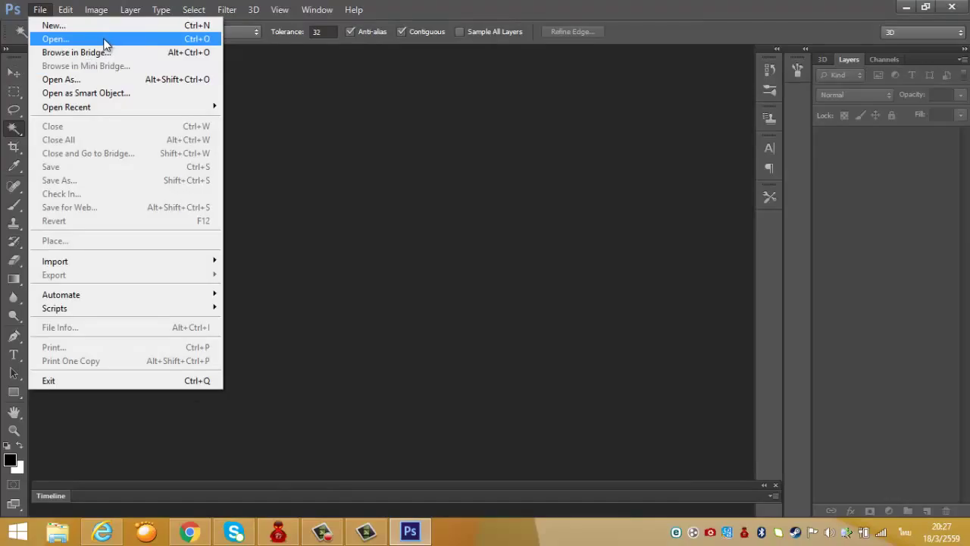
left_click(104, 39)
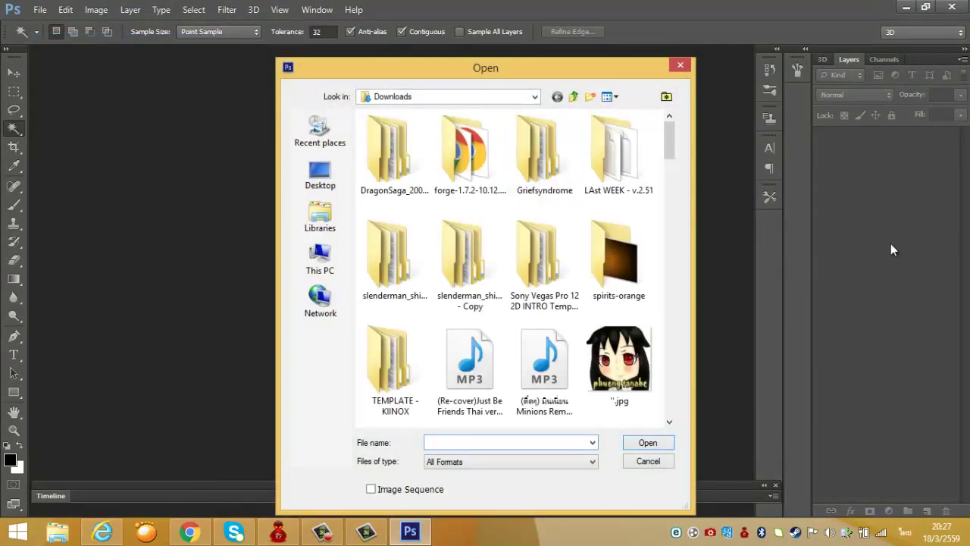
left_click_drag(670, 140, 667, 412)
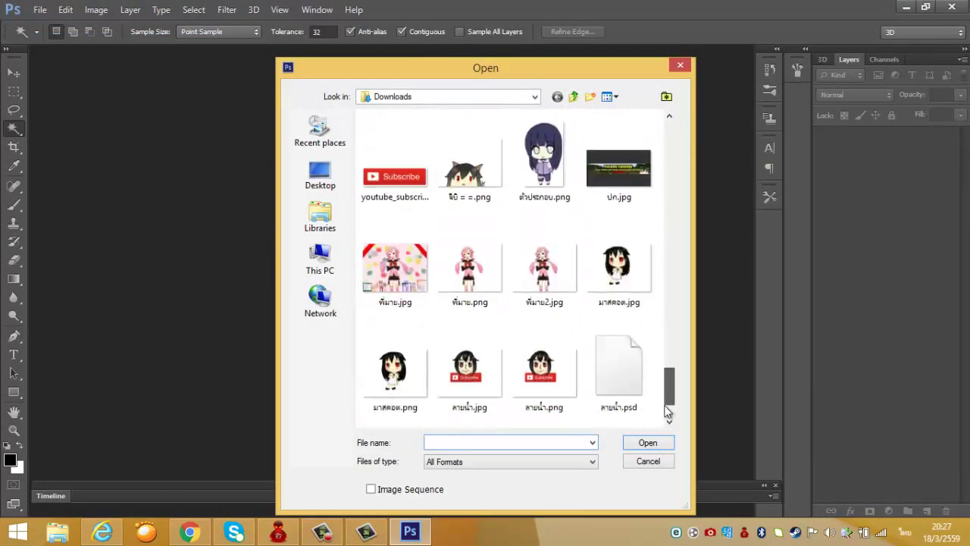
scroll(664, 398, "up", 3)
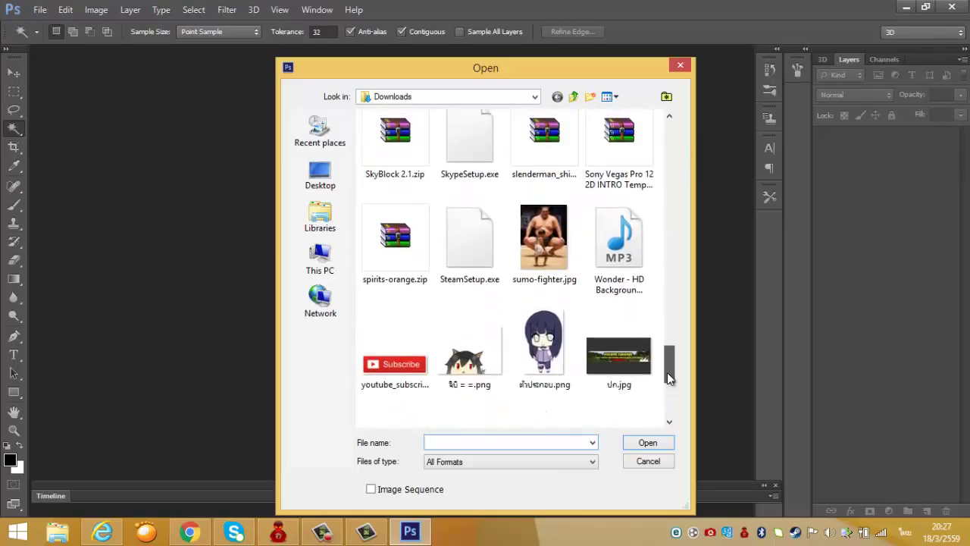
scroll(518, 248, "down", 1)
double_click(477, 227)
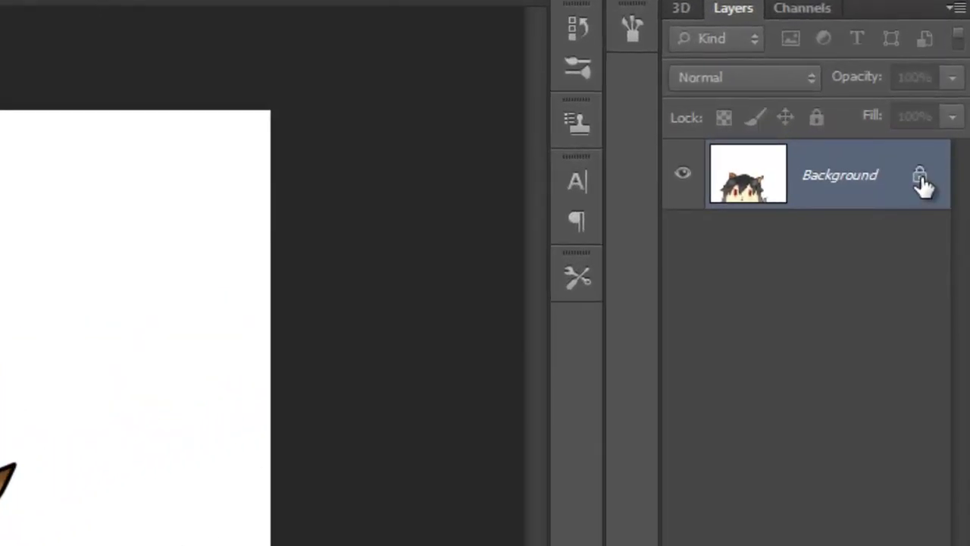
Step: Convert the locked Background into Layer 0, and remove the white area around the character with the Magic Wand, clearing the selection
double_click(921, 182)
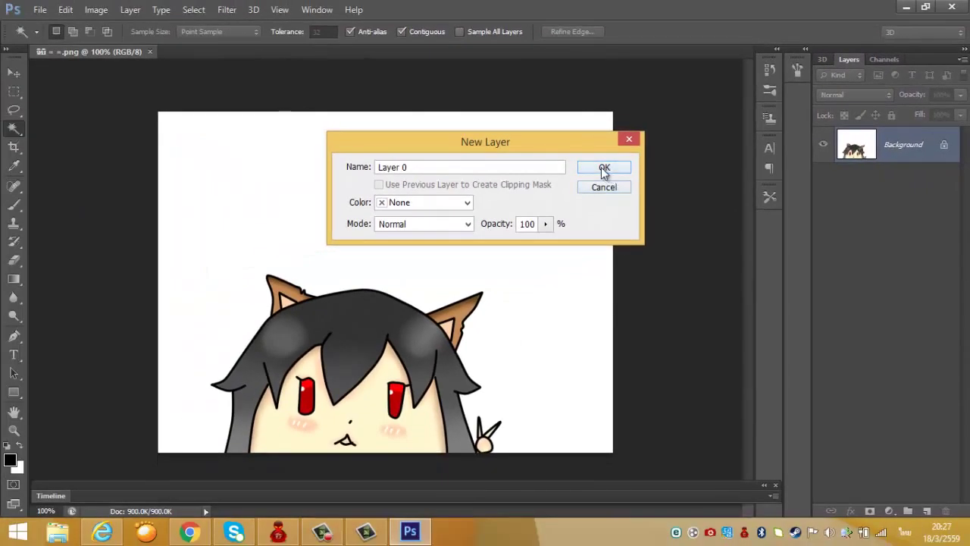
left_click(604, 168)
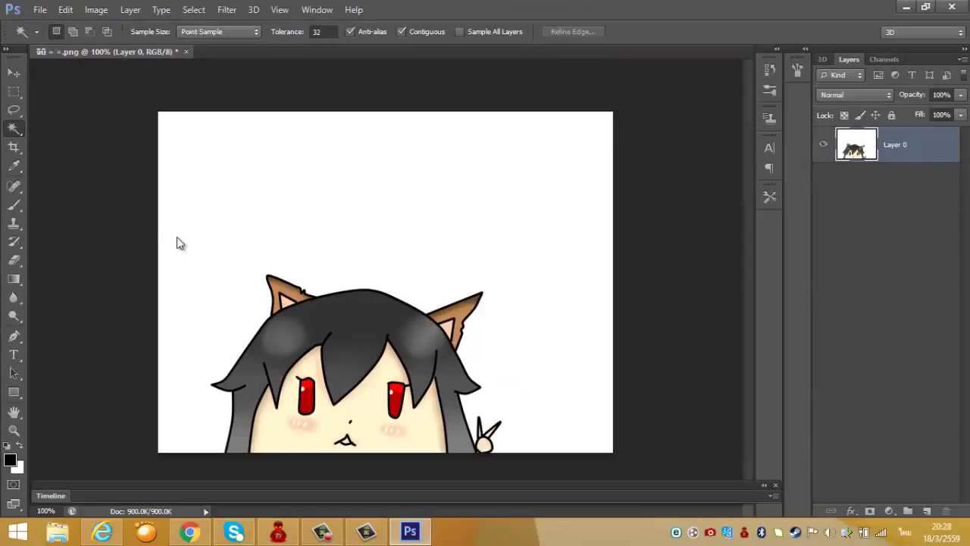
left_click(184, 246)
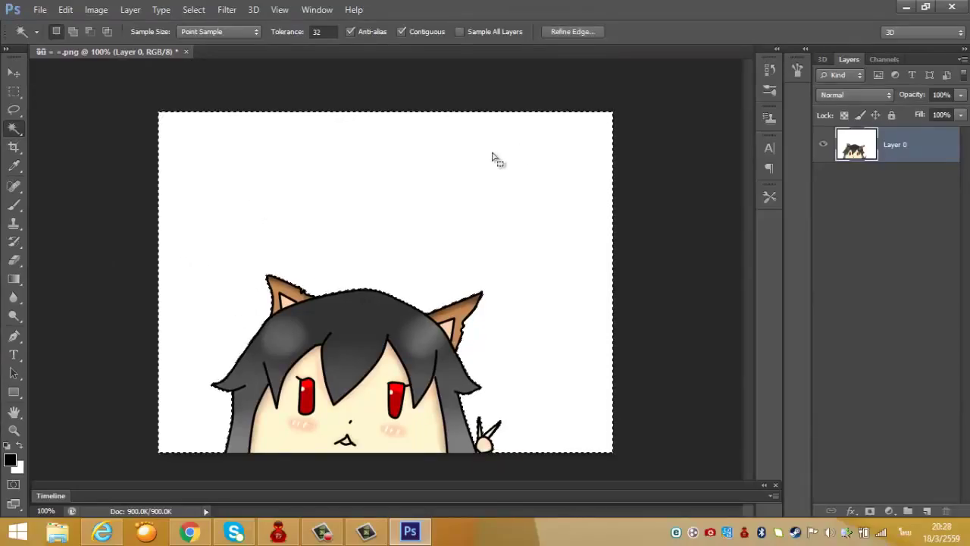
key("Delete")
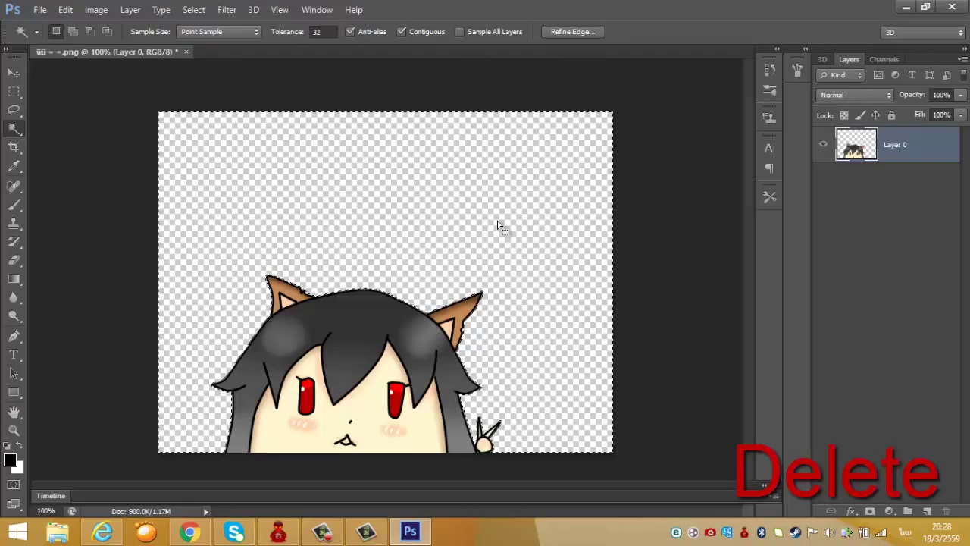
key("ctrl+d")
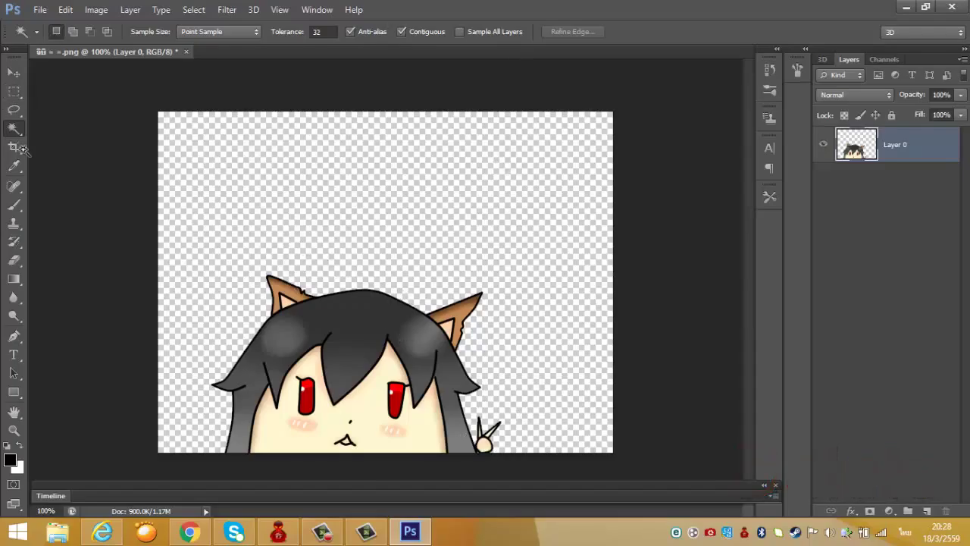
Step: Save the image as a PNG copy over จิบิ = =.png in Downloads, with Smallest / Slow compression and no interlacing
left_click(38, 10)
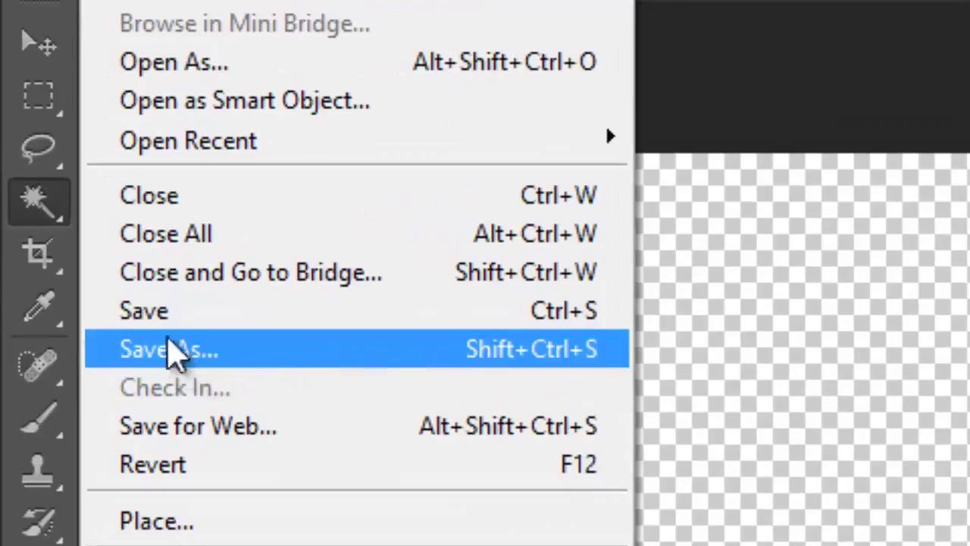
left_click(218, 368)
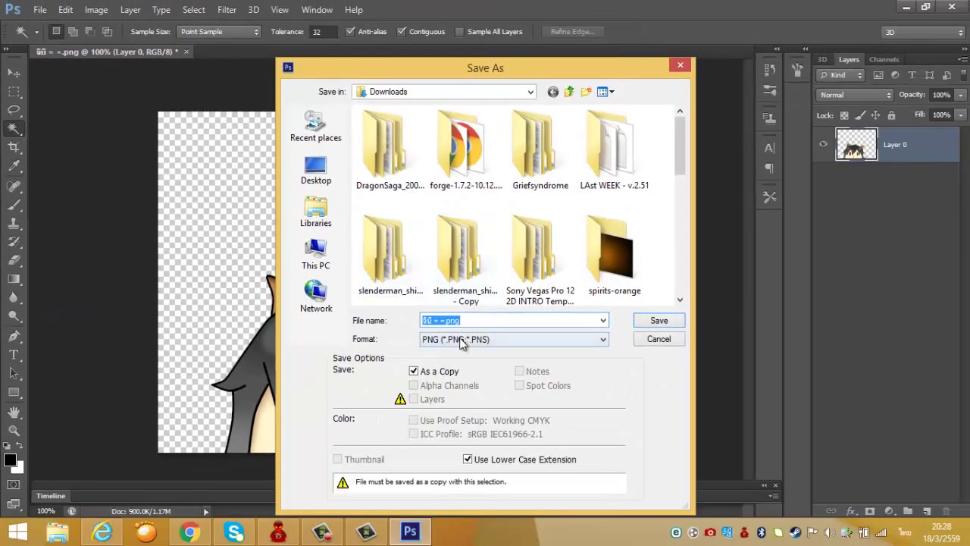
left_click(501, 323)
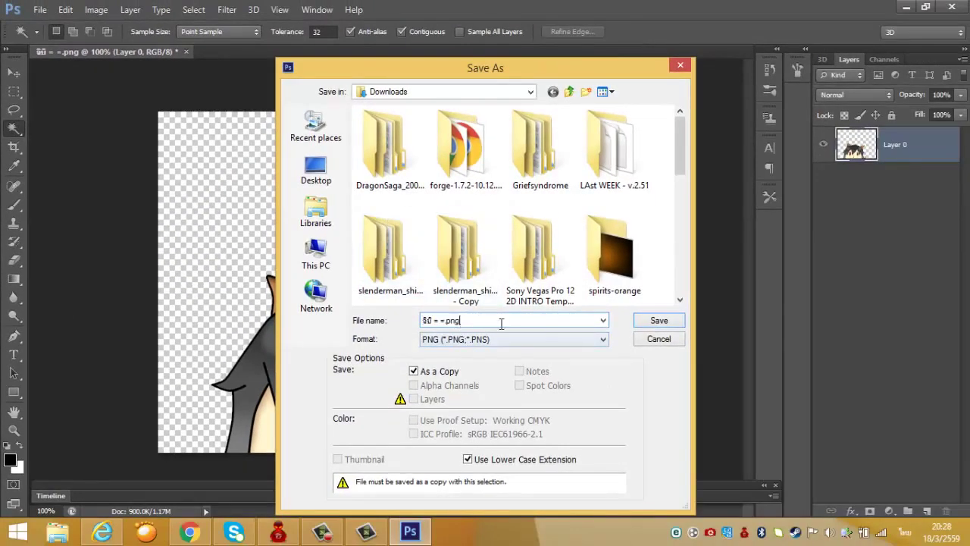
left_click(660, 320)
left_click(456, 213)
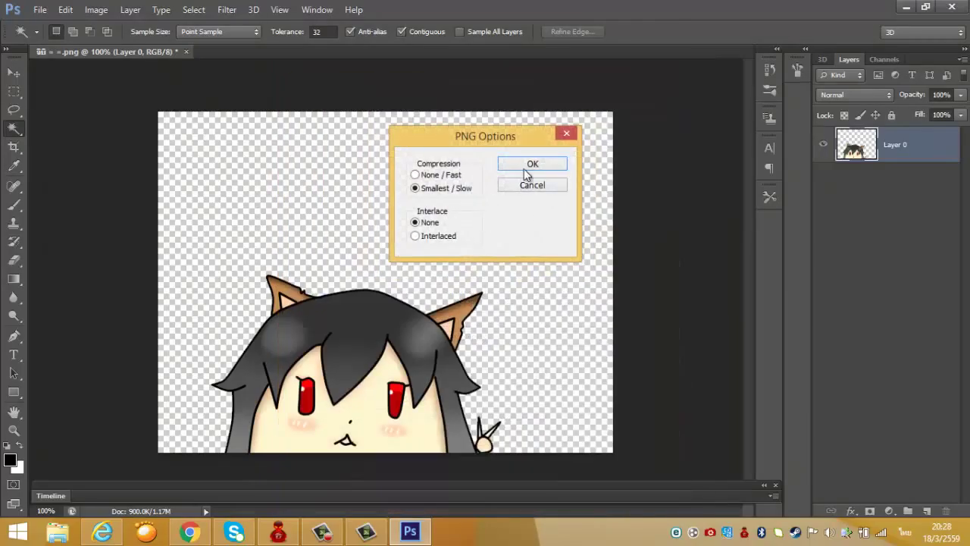
left_click(523, 161)
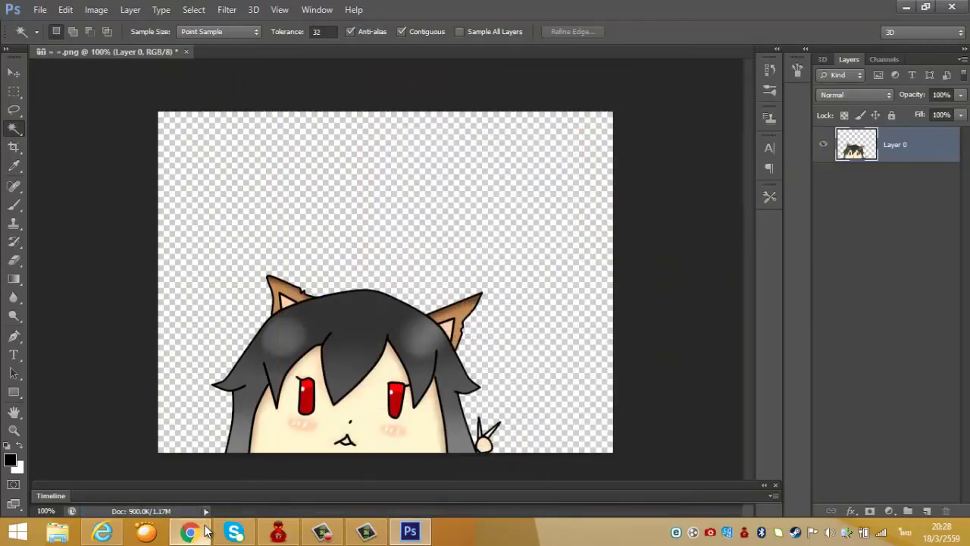
Step: Switch to Chrome, choose the edited จิบิ = =.png from Downloads as the new branding watermark, and save it
left_click(190, 531)
left_click(205, 241)
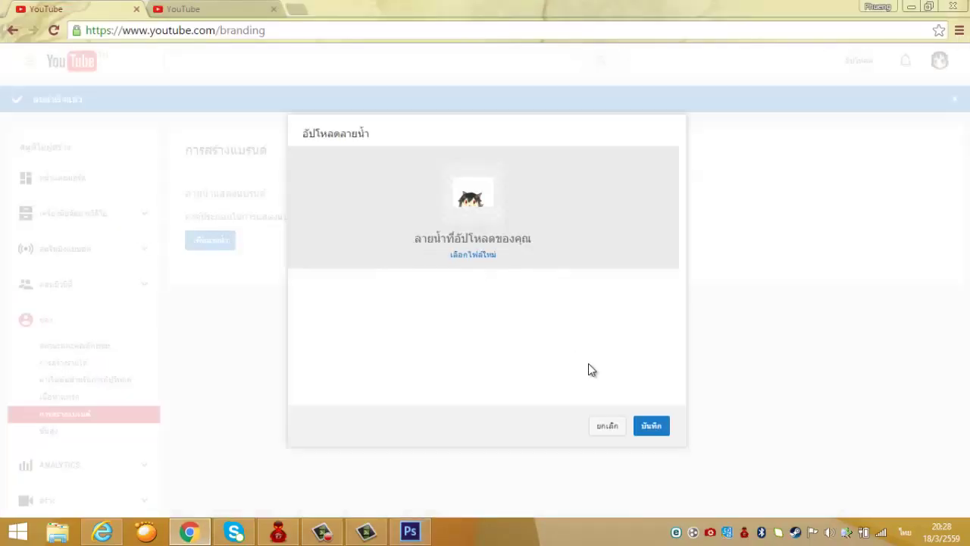
left_click(471, 255)
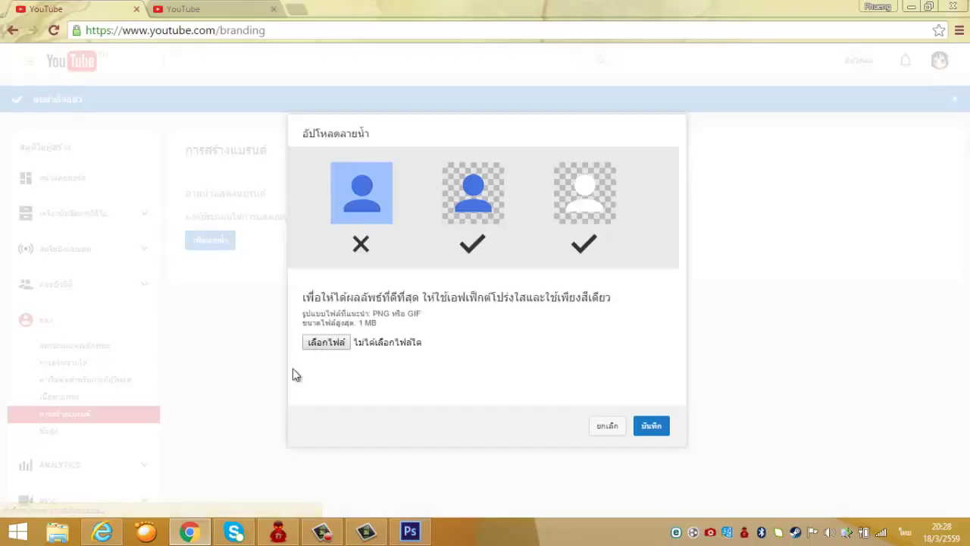
left_click(326, 343)
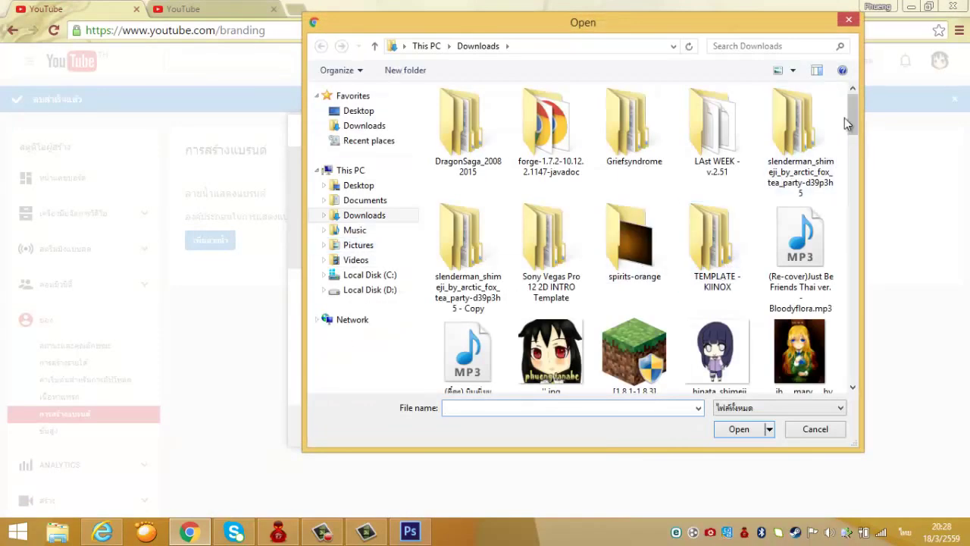
scroll(851, 256, "down", 2)
scroll(850, 256, "down", 5)
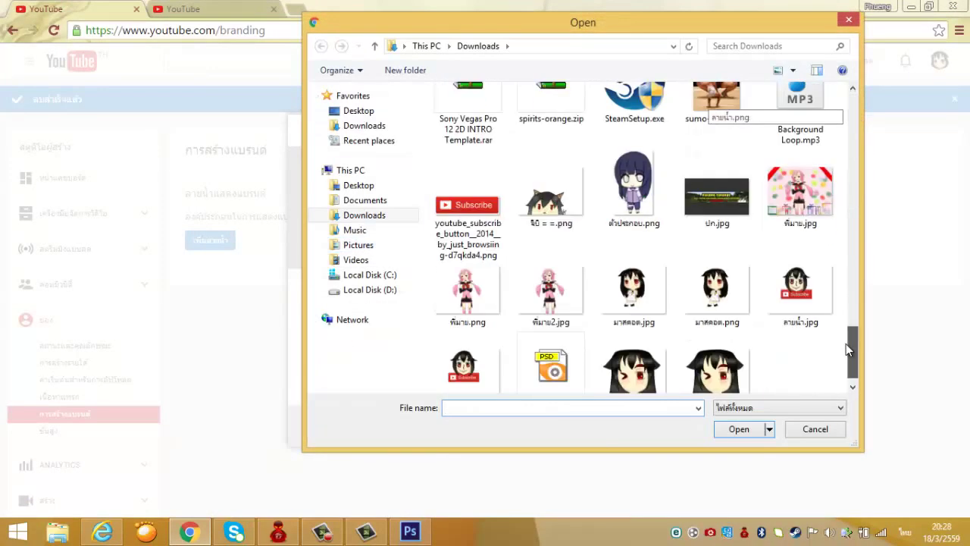
double_click(576, 205)
left_click(650, 425)
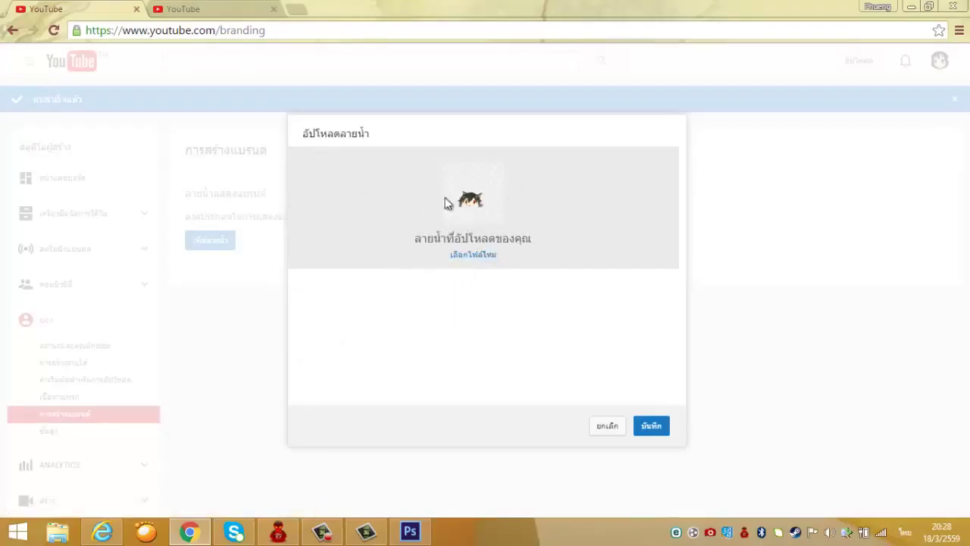
left_click(650, 425)
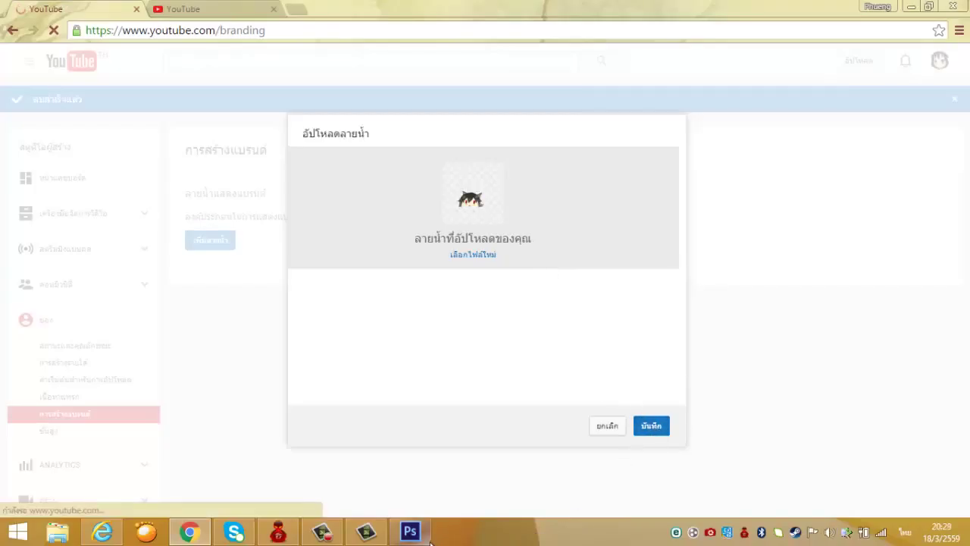
left_click(404, 536)
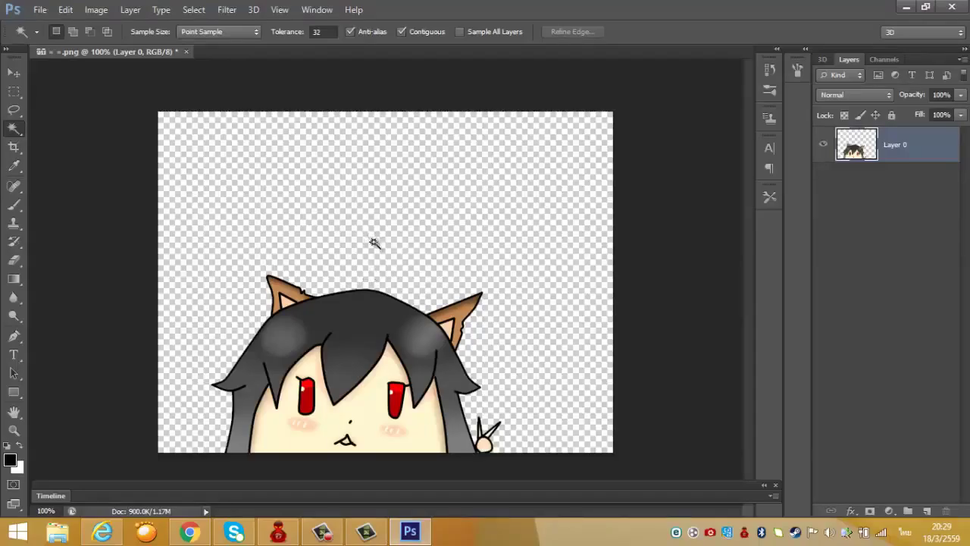
left_click(189, 532)
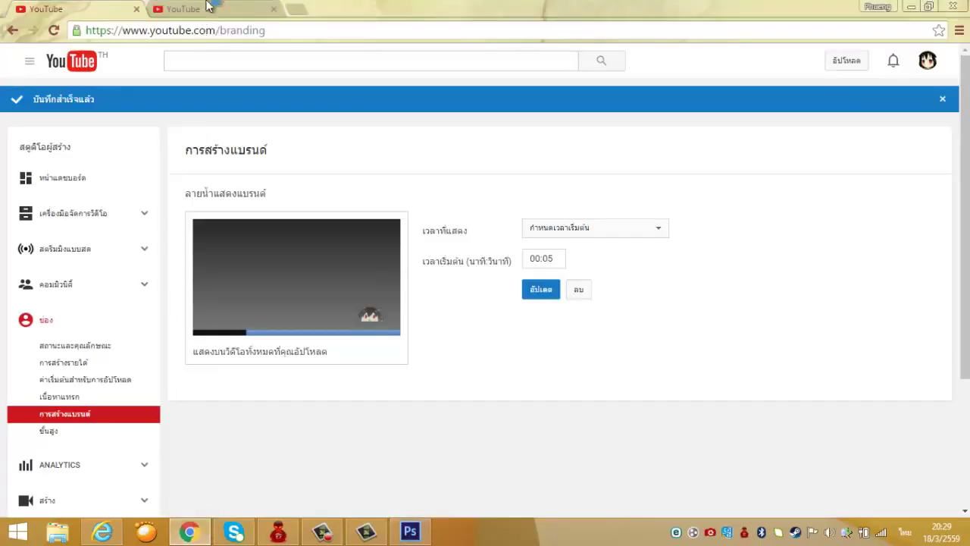
Step: Search Google for "photoshop online" in a separate tab and open the Pixlr Editor result
left_click(311, 9)
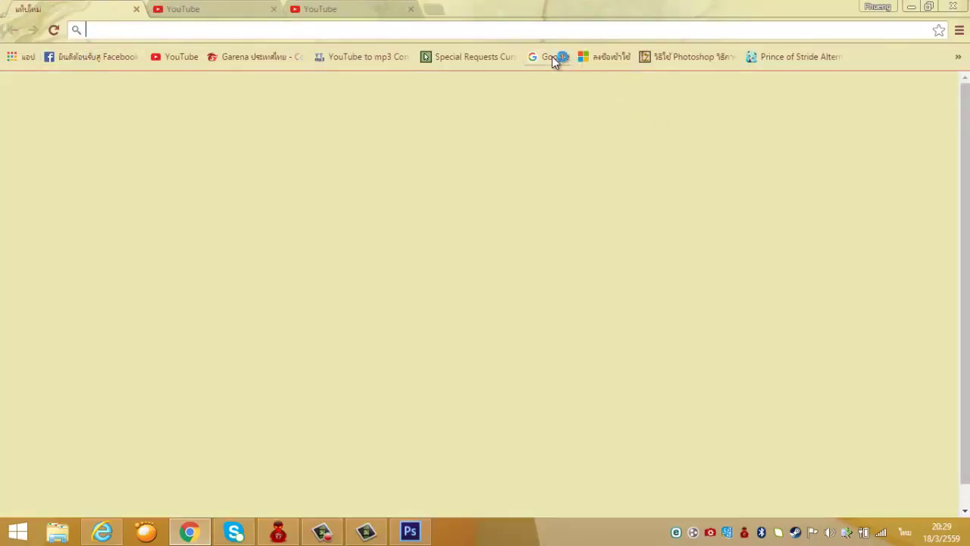
left_click(552, 56)
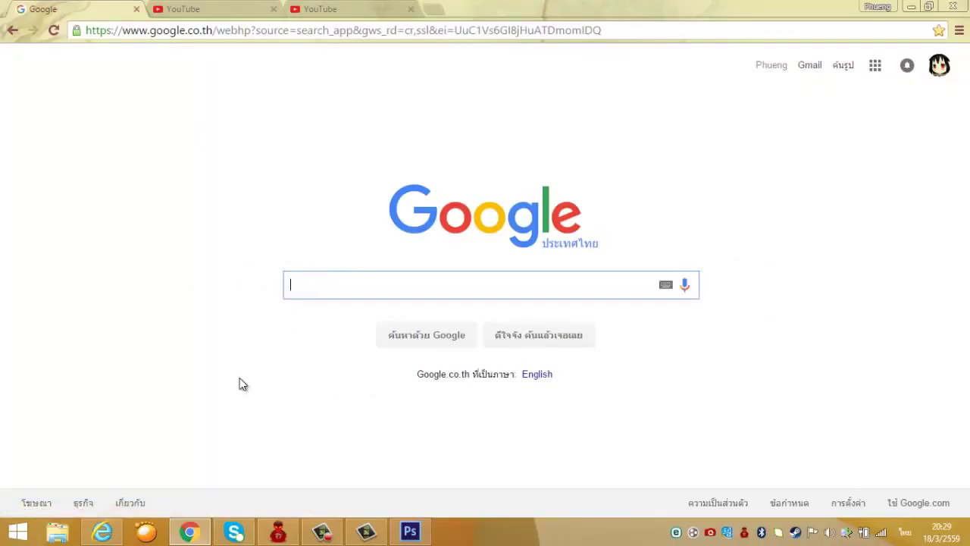
type("pho")
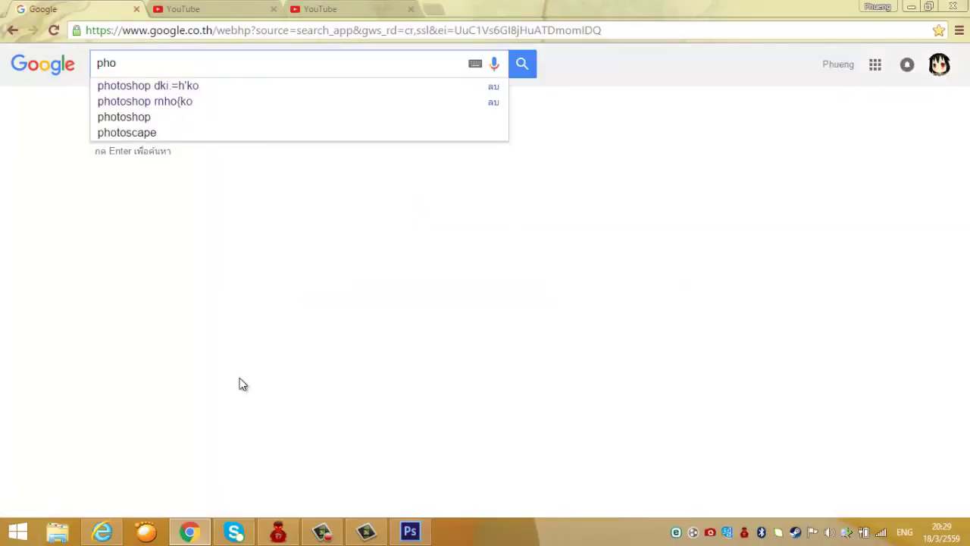
key("Down")
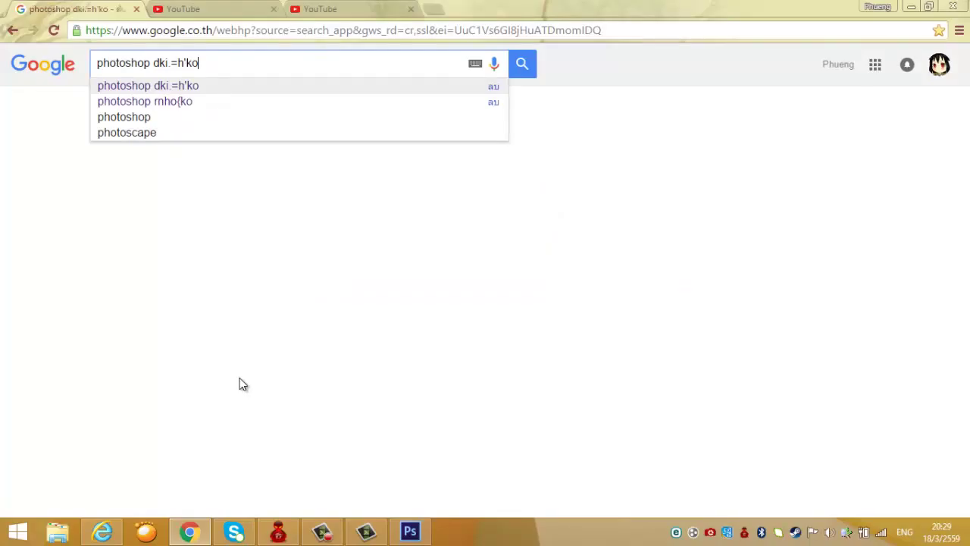
key("BackSpace")
key("BackSpace")
key("BackSpace")
key("BackSpace")
key("BackSpace")
key("BackSpace")
key("BackSpace")
key("BackSpace")
key("BackSpace")
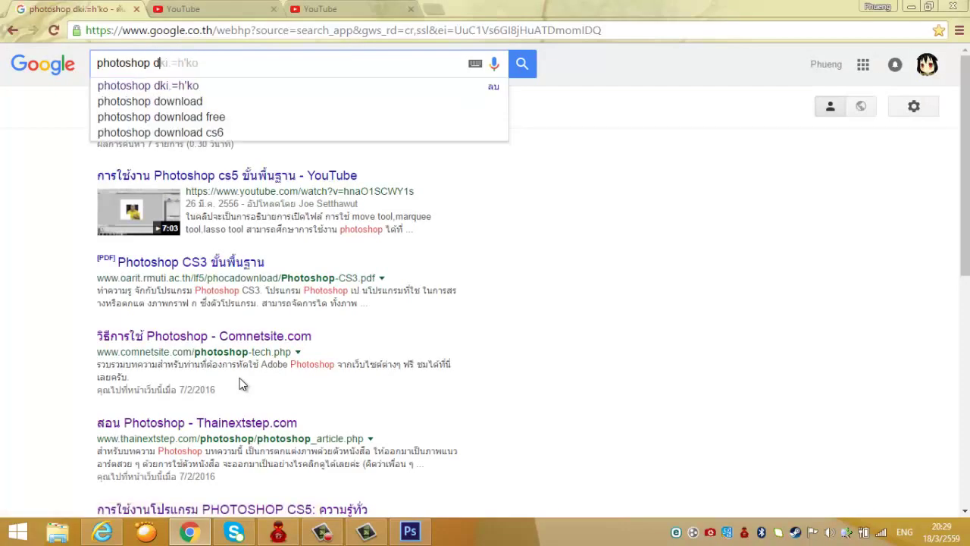
type("o")
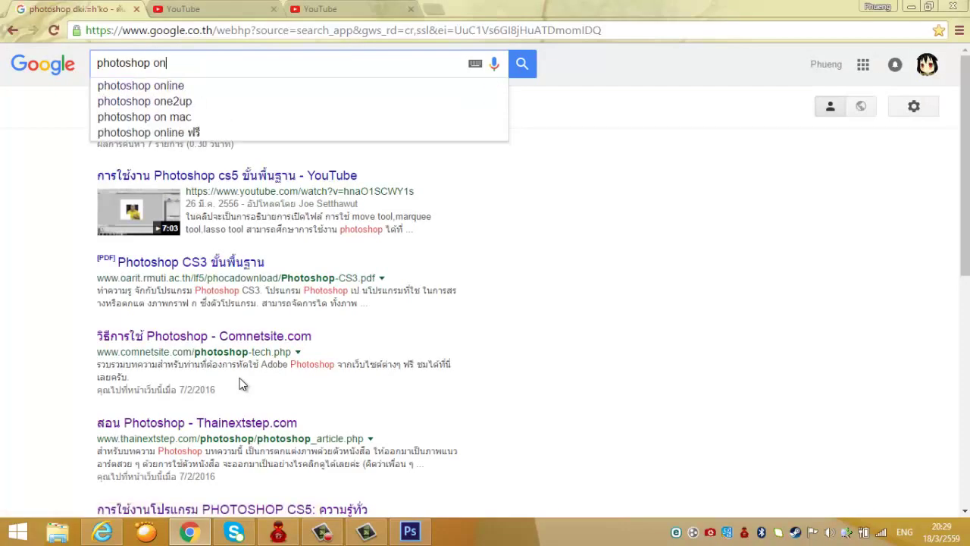
type("n")
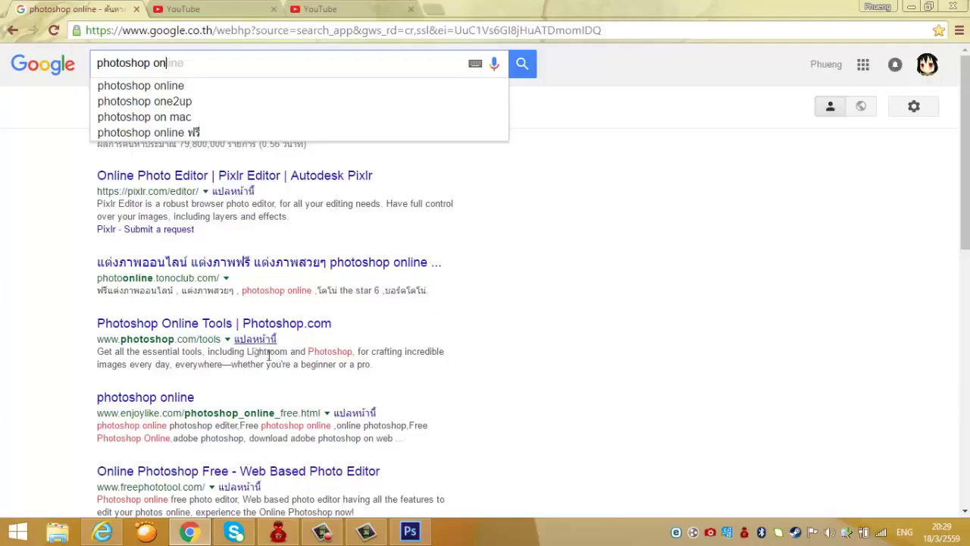
left_click(173, 86)
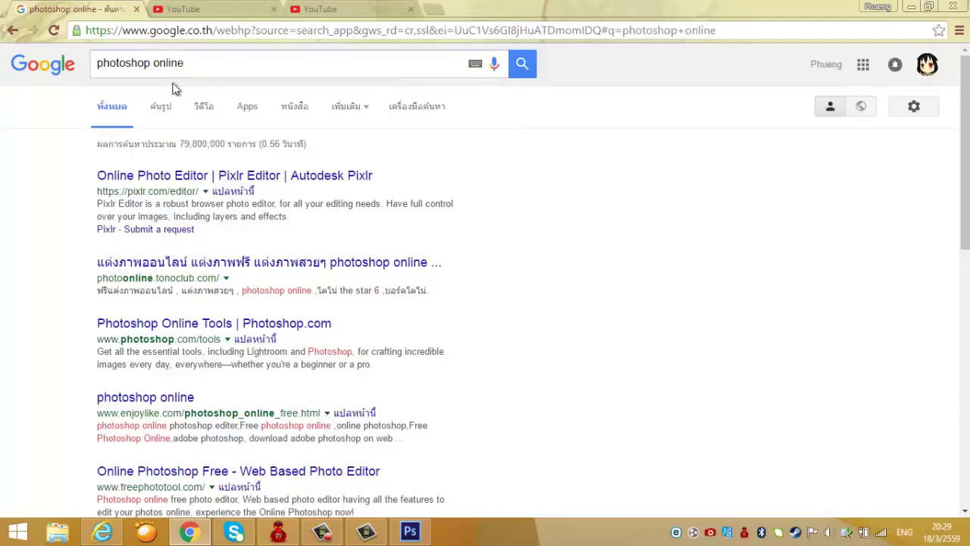
left_click(243, 176)
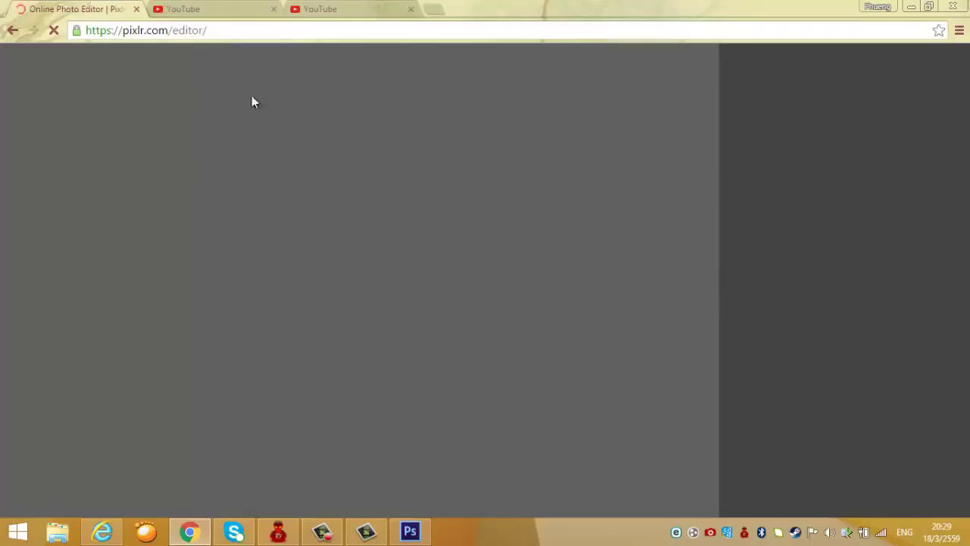
Step: Return to the YouTube branding page, set the watermark's display time to the entire video, and update it
left_click(228, 8)
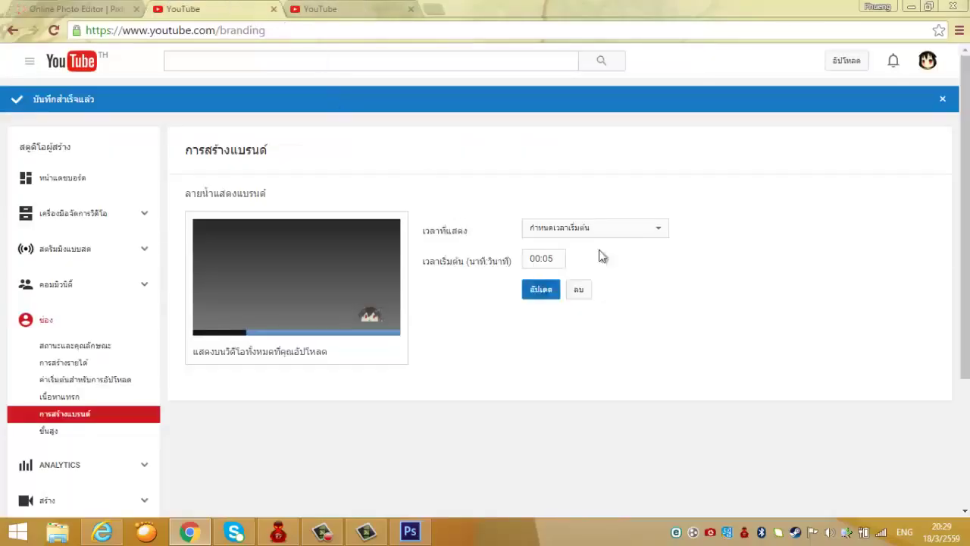
left_click(596, 227)
left_click(574, 271)
left_click(538, 261)
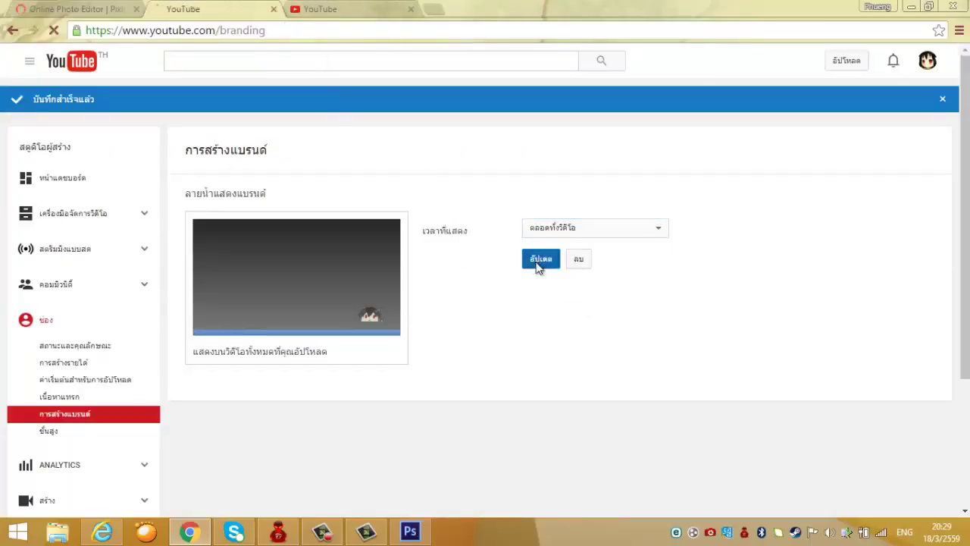
left_click(44, 7)
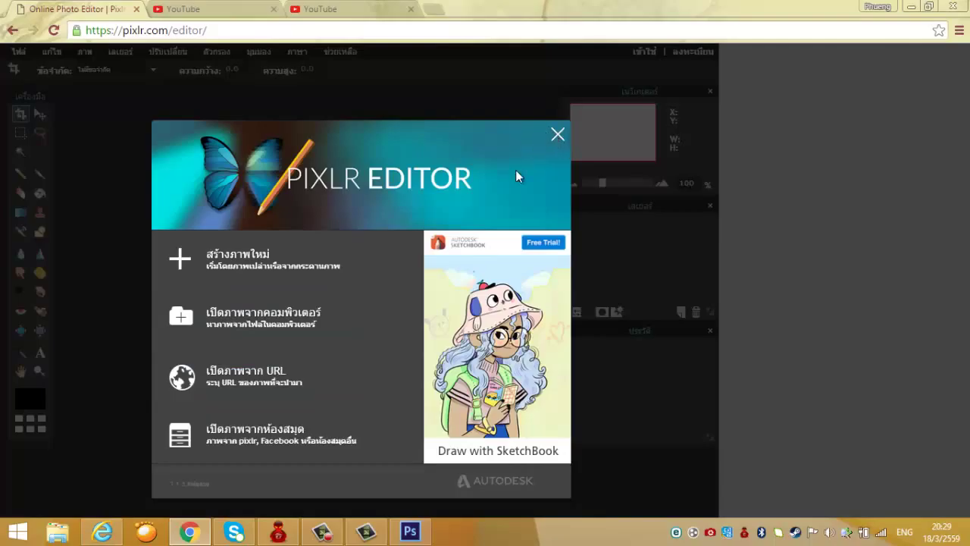
left_click(241, 324)
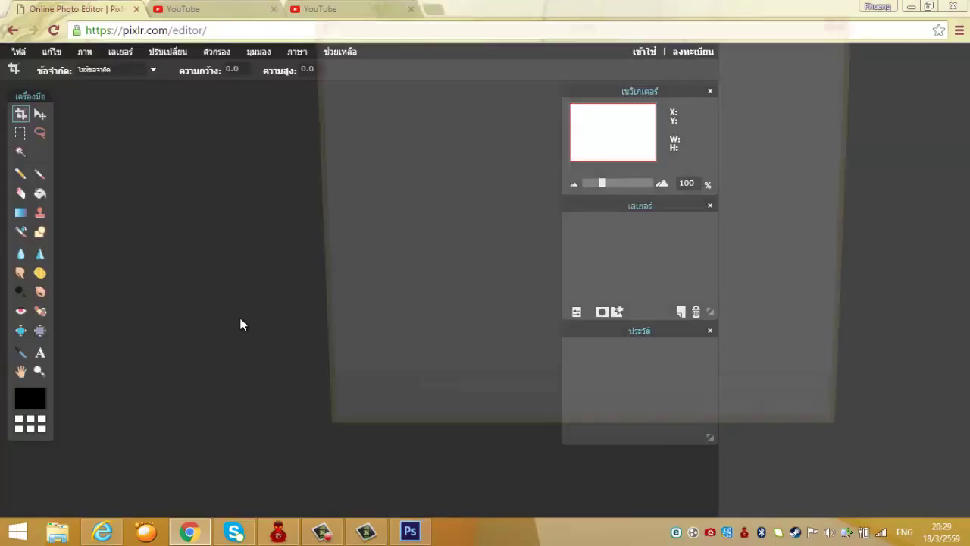
left_click_drag(853, 140, 864, 356)
double_click(735, 277)
left_click(413, 532)
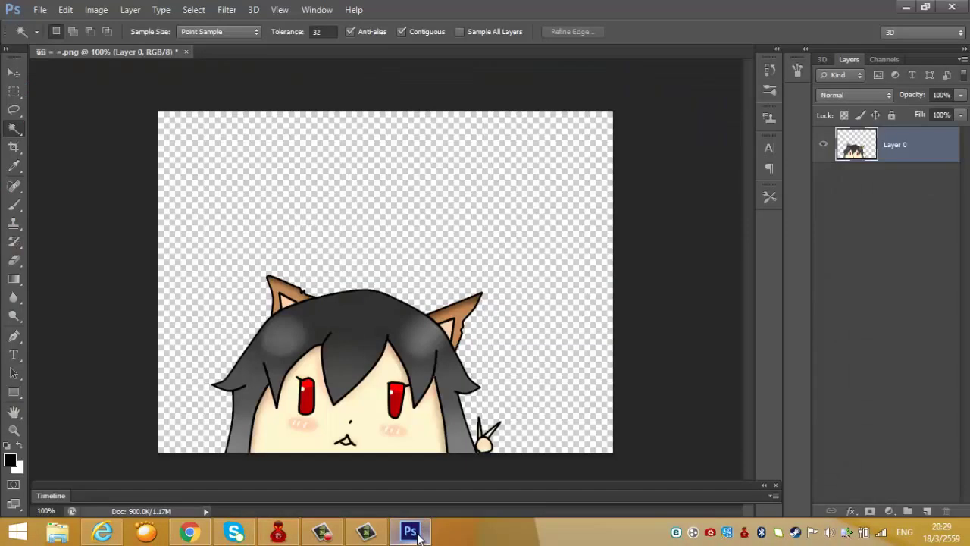
left_click(413, 533)
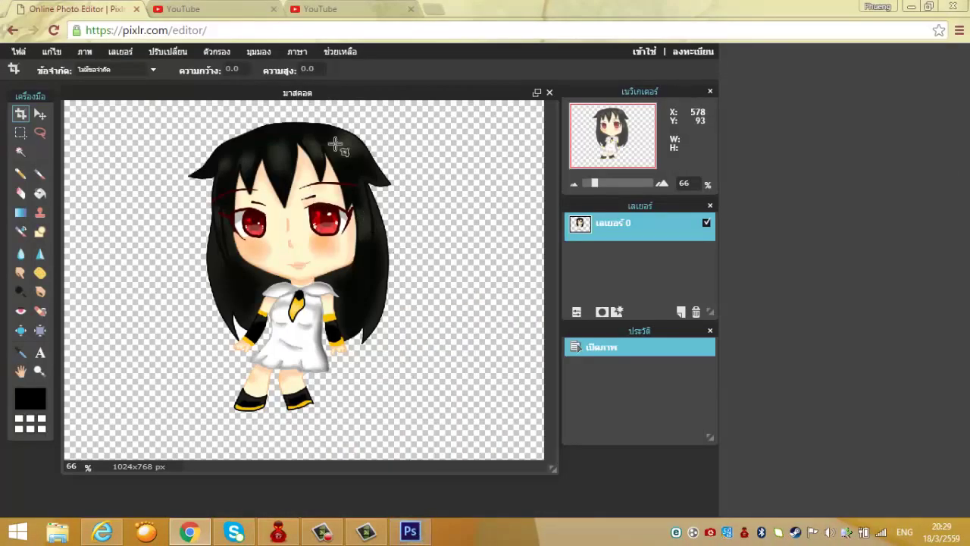
left_click(549, 92)
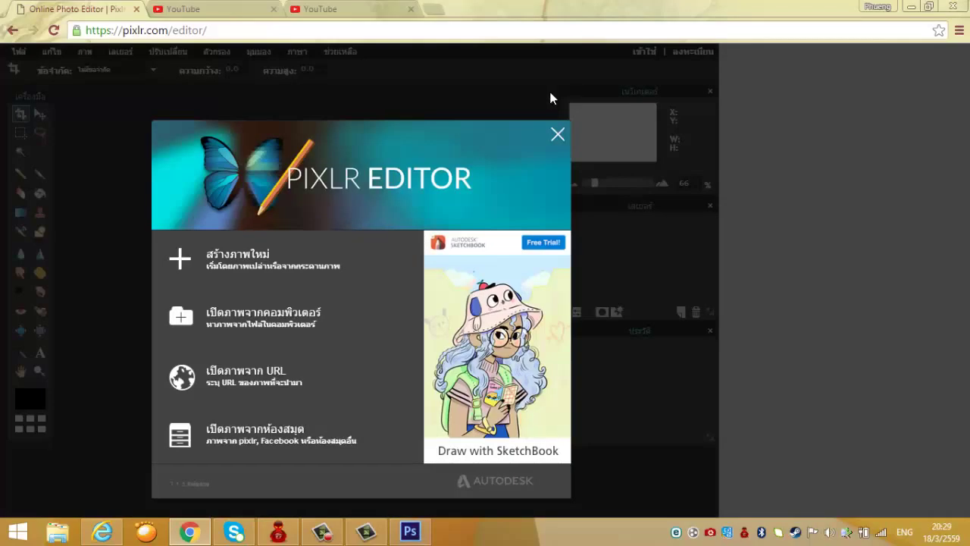
Step: Open 66.jpg from the computer's Downloads folder in Pixlr Editor
left_click(233, 324)
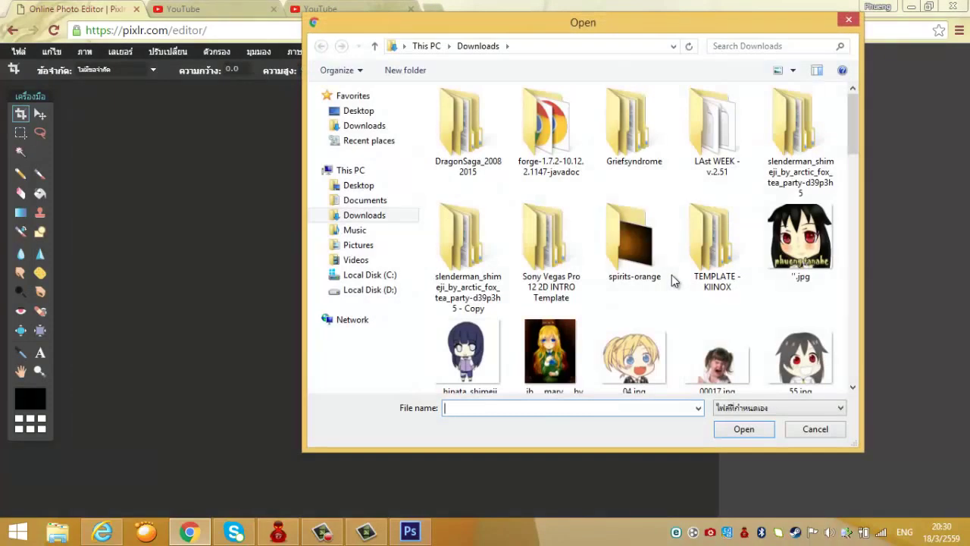
scroll(843, 141, "down", 3)
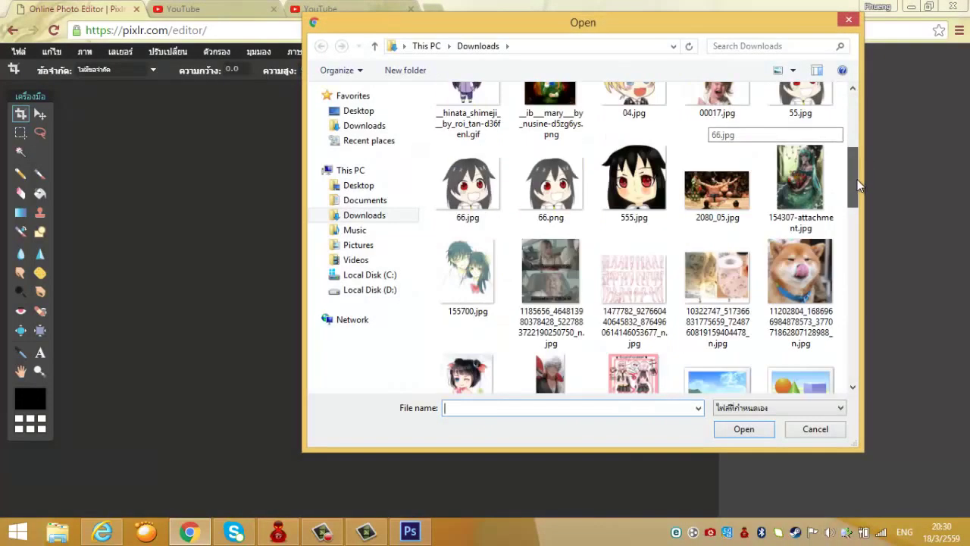
double_click(468, 185)
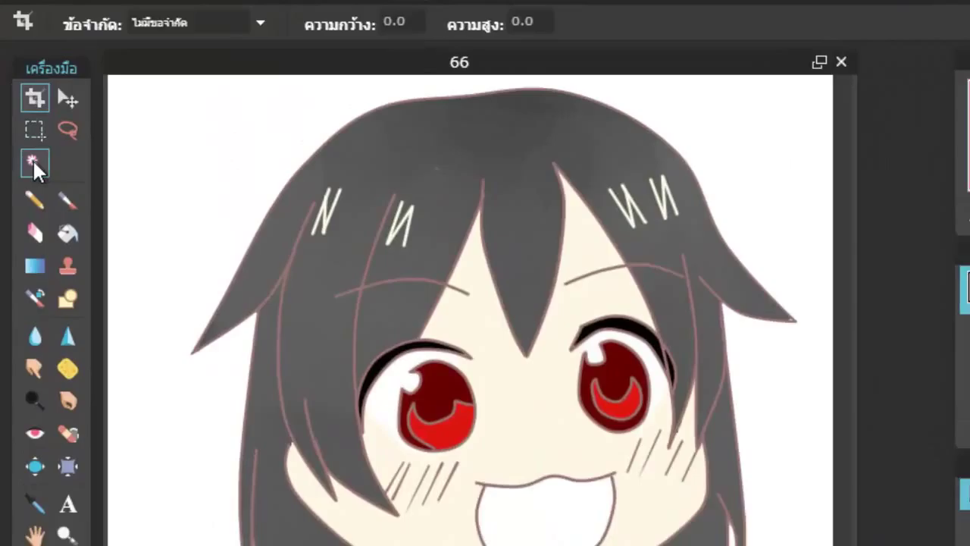
Step: Select the white area around the character with the magic wand, unlock the background layer, and erase the selected area to transparency
left_click(20, 153)
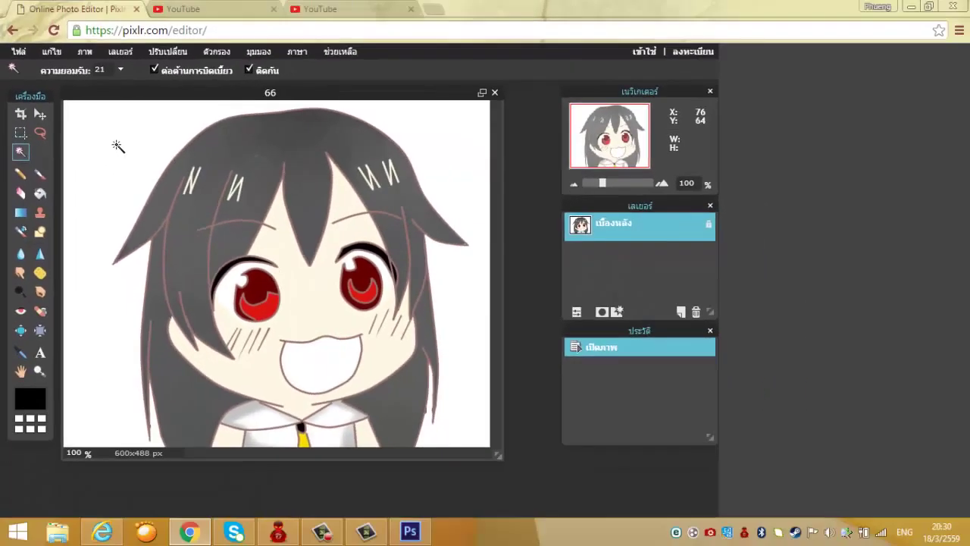
left_click(118, 147)
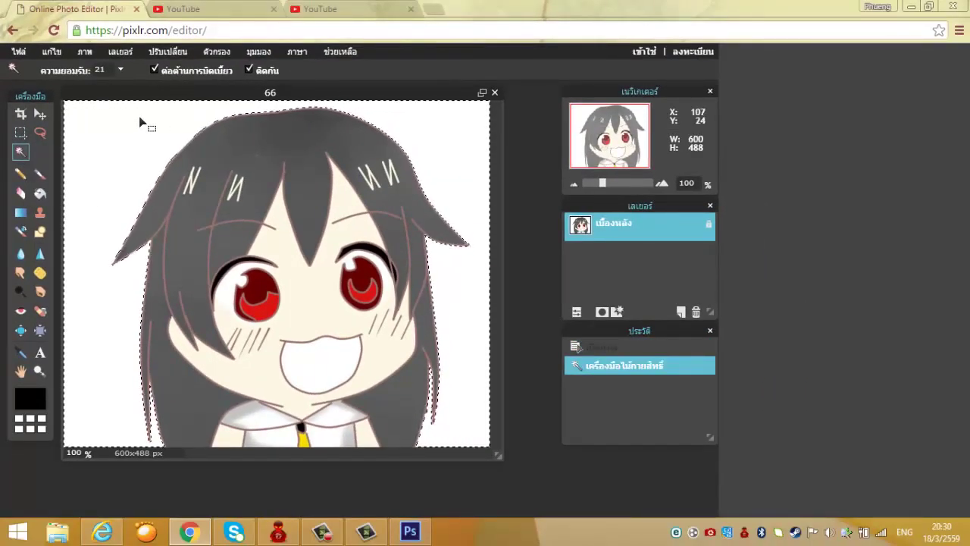
key("Delete")
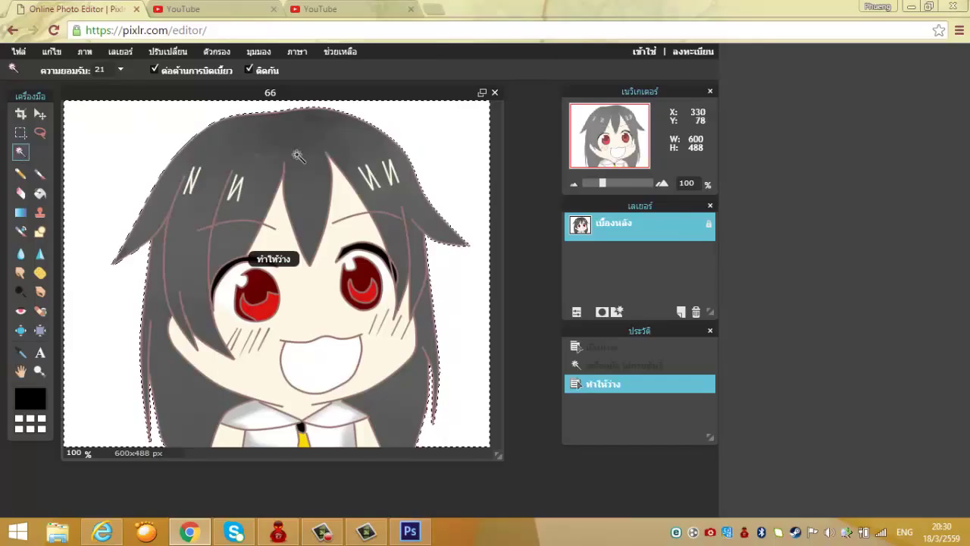
double_click(708, 225)
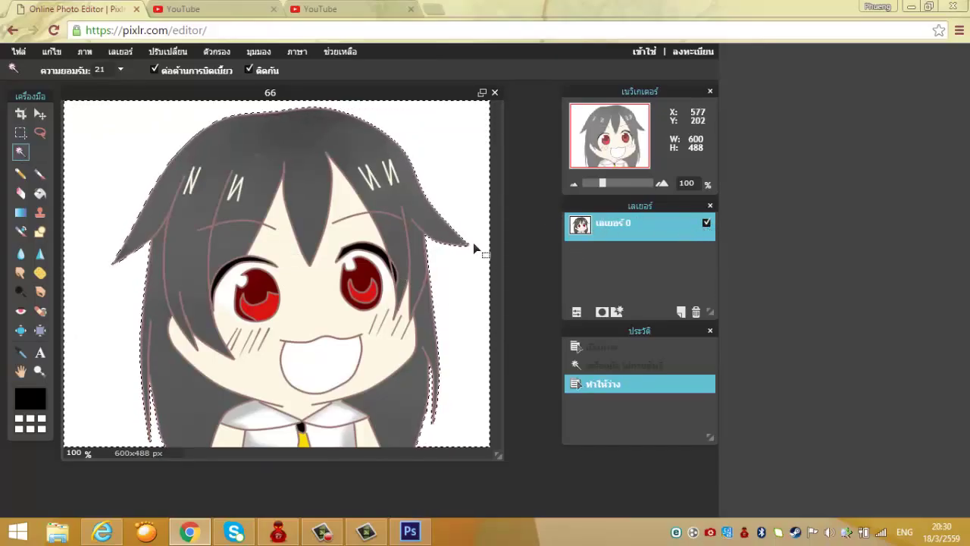
key("Delete")
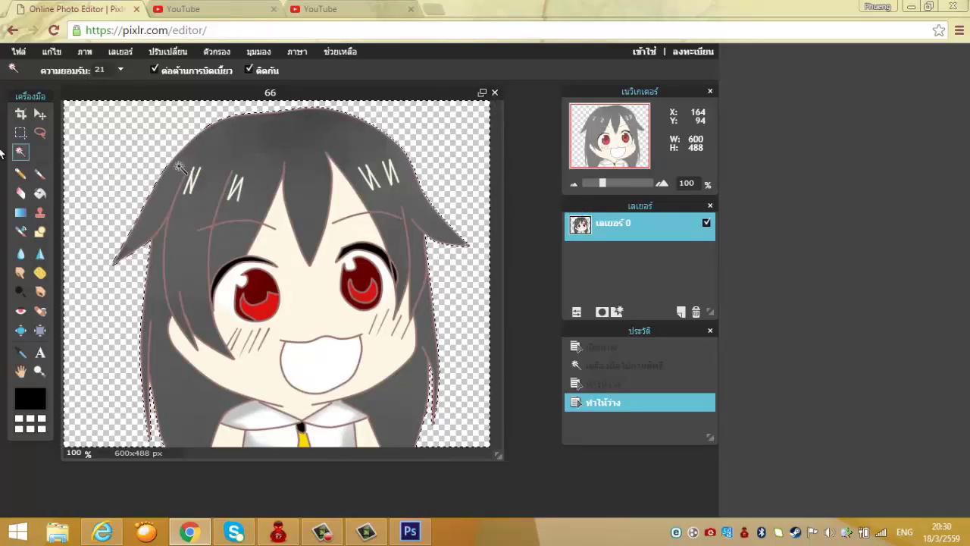
left_click(391, 139)
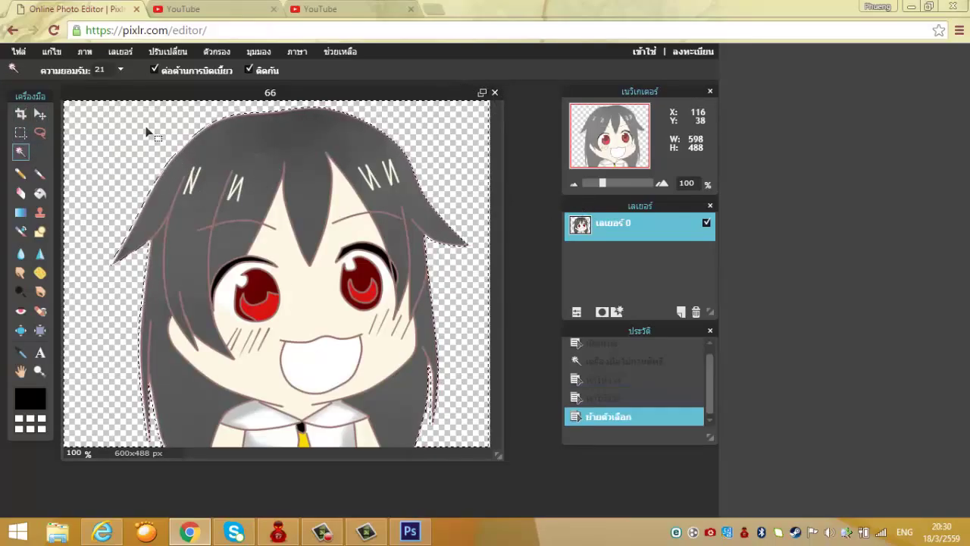
left_click(402, 126)
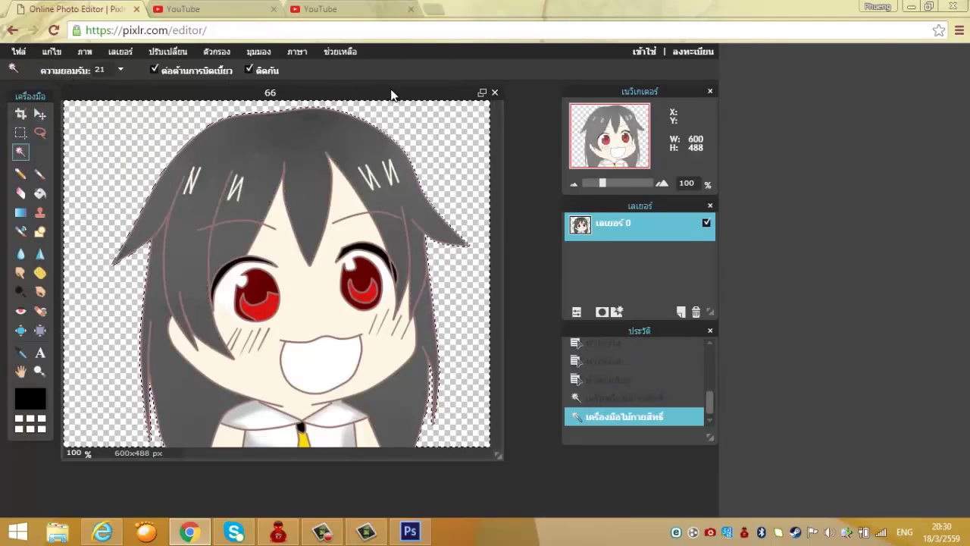
Step: Close the edited image, saving it as the transparent PNG 66.png in Downloads over the existing file, and dismiss the start screen
left_click(495, 92)
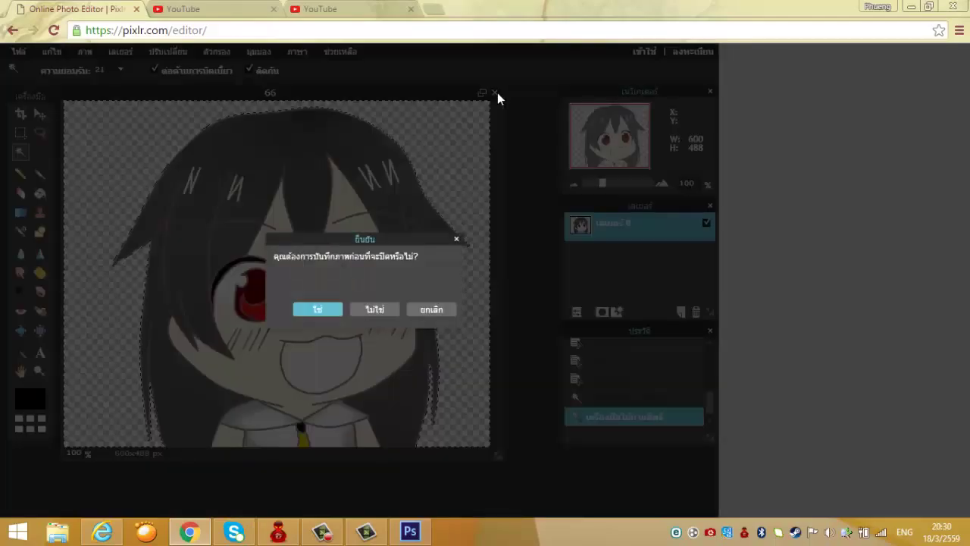
left_click(325, 308)
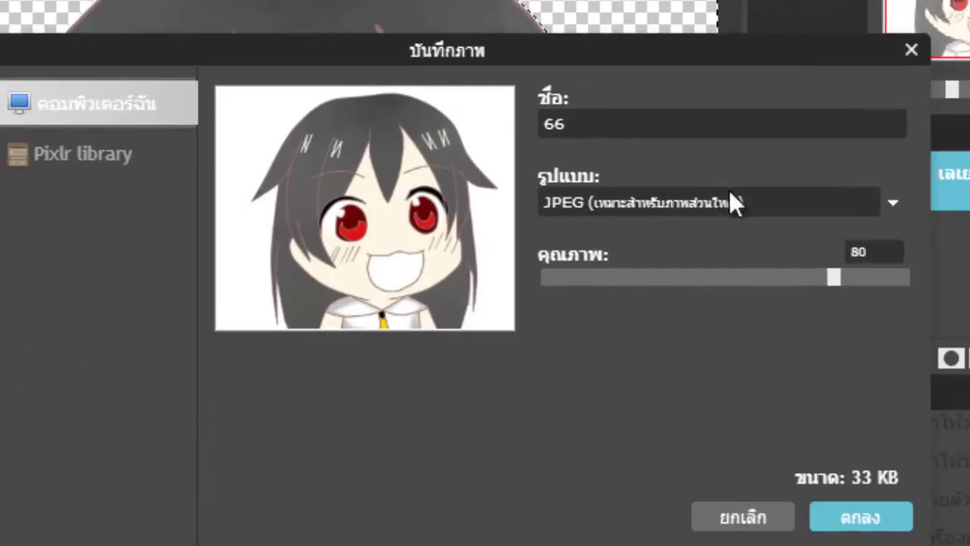
left_click(862, 202)
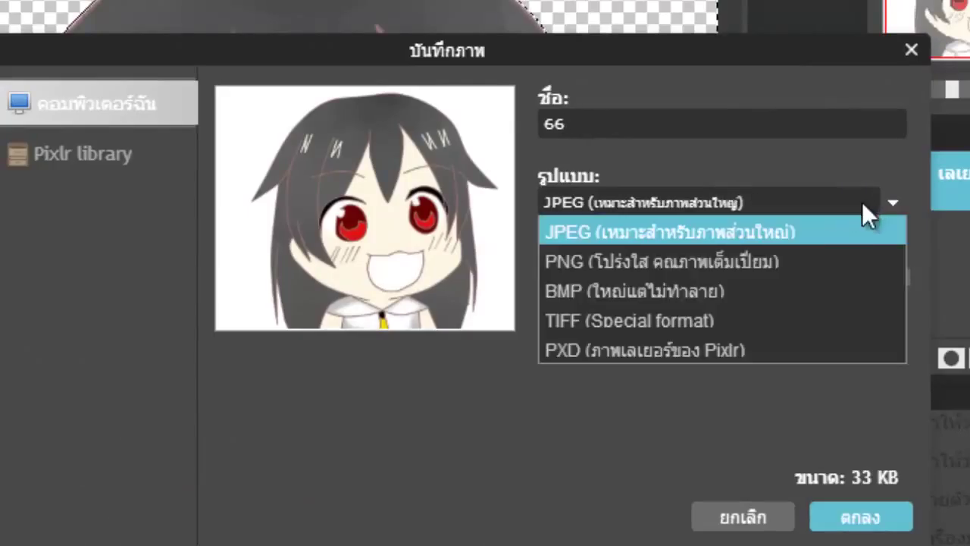
left_click(795, 263)
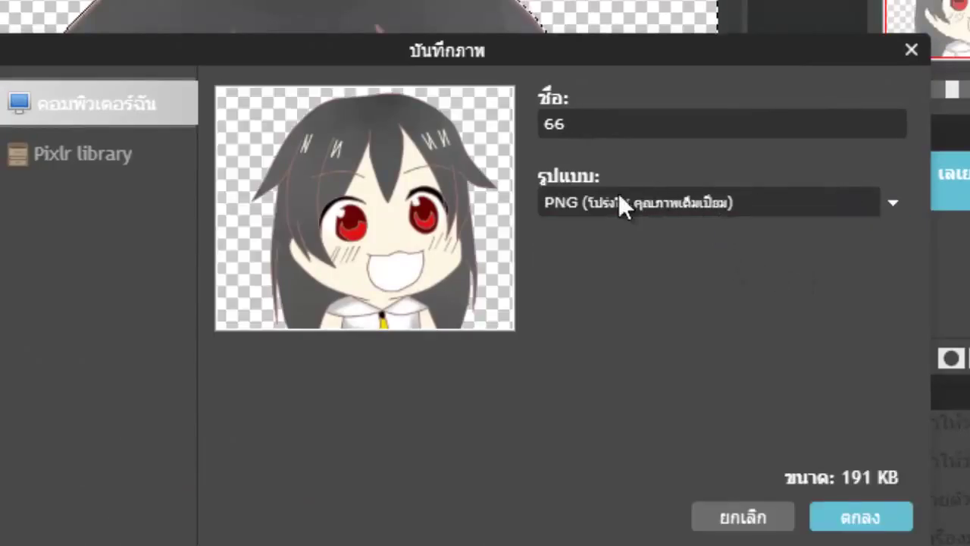
left_click(862, 519)
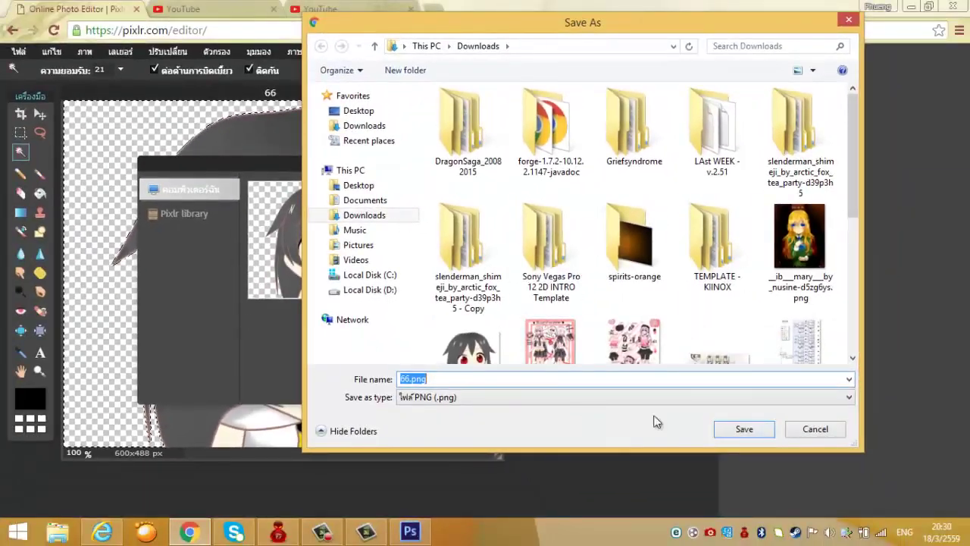
left_click(827, 457)
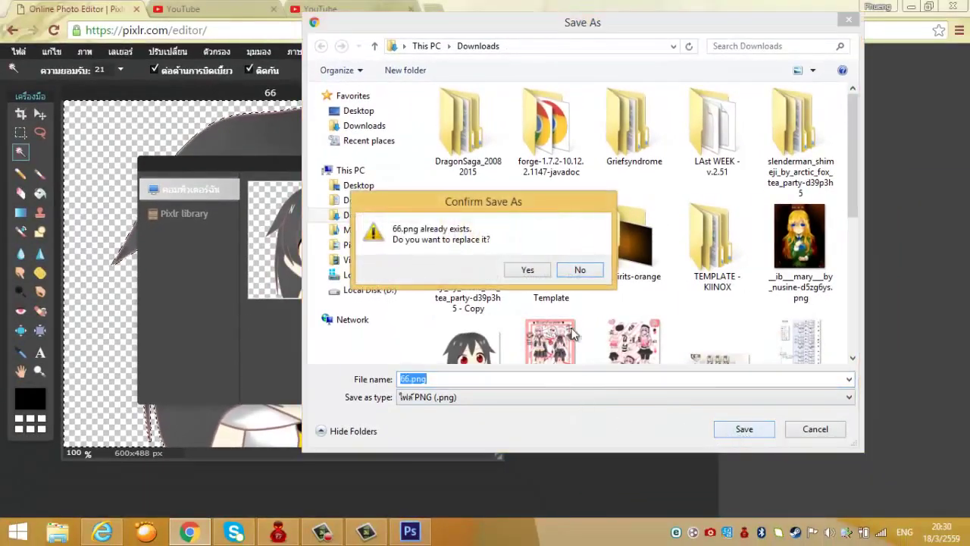
left_click(528, 271)
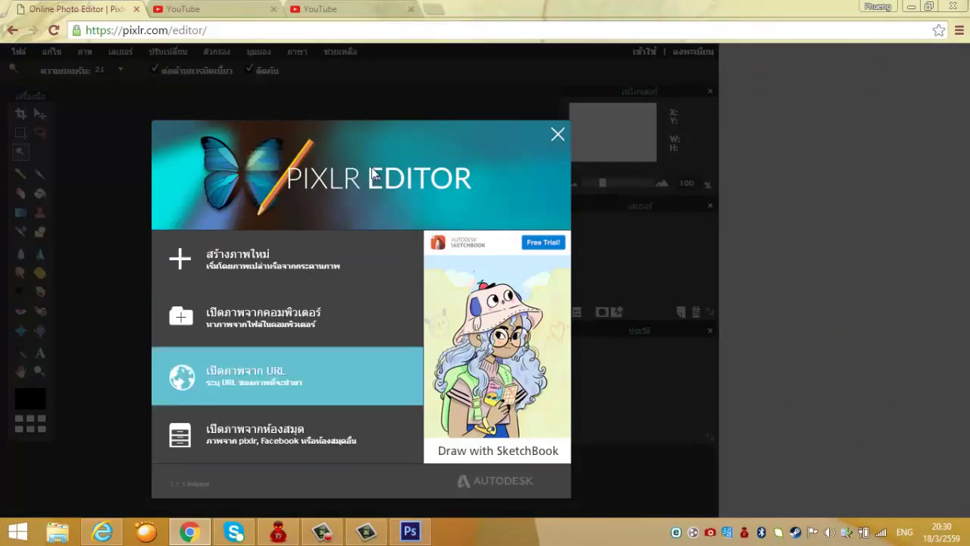
left_click(558, 135)
Step: Return to the YouTube branding page and delete the channel's current branding watermark
left_click(167, 11)
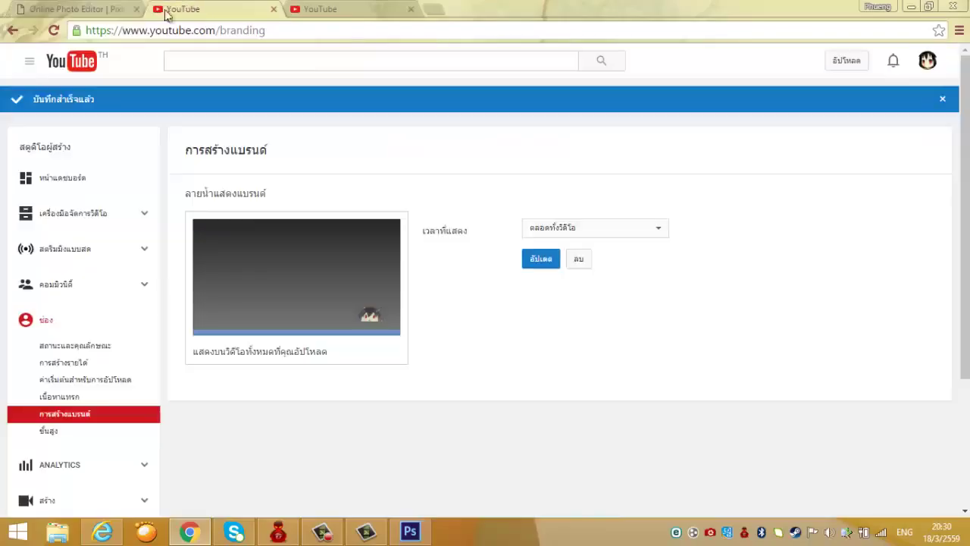
left_click(529, 261)
left_click(579, 260)
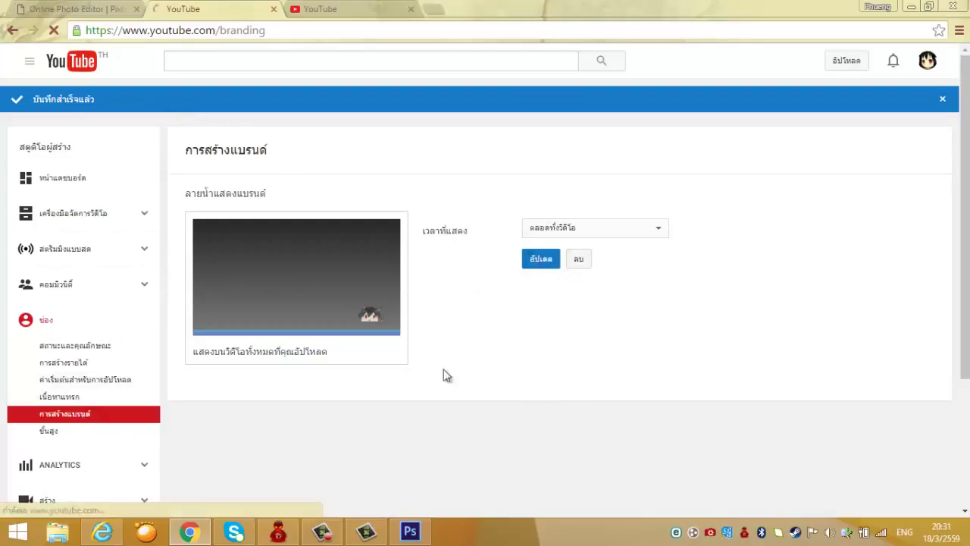